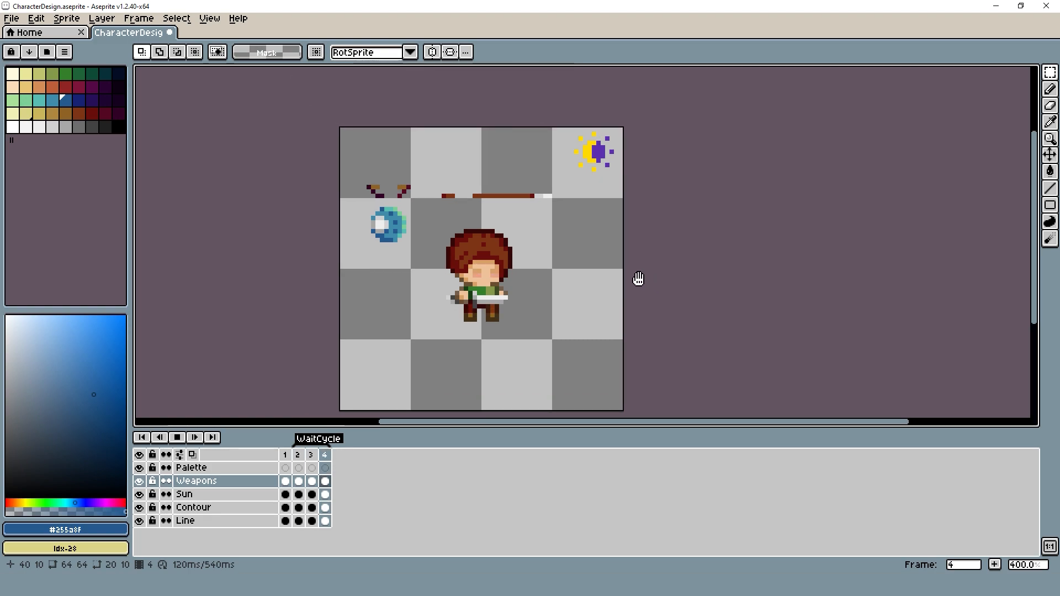
{"action": "key", "text": "Return"}
{"action": "key", "text": "ctrl+s"}
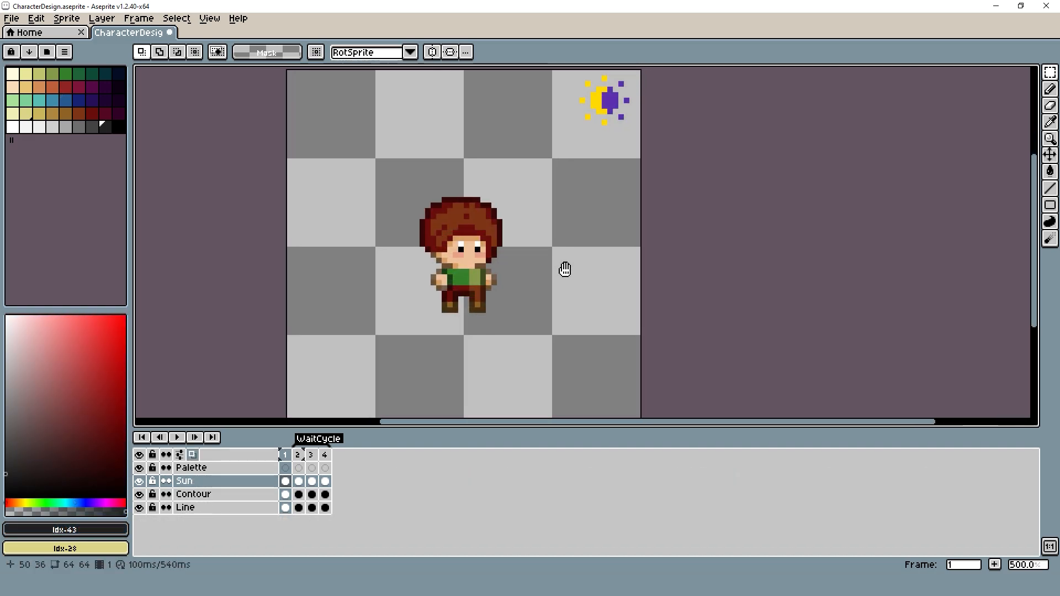
{"action": "left_click_drag", "start_coordinate": [566, 268], "coordinate": [550, 265]}
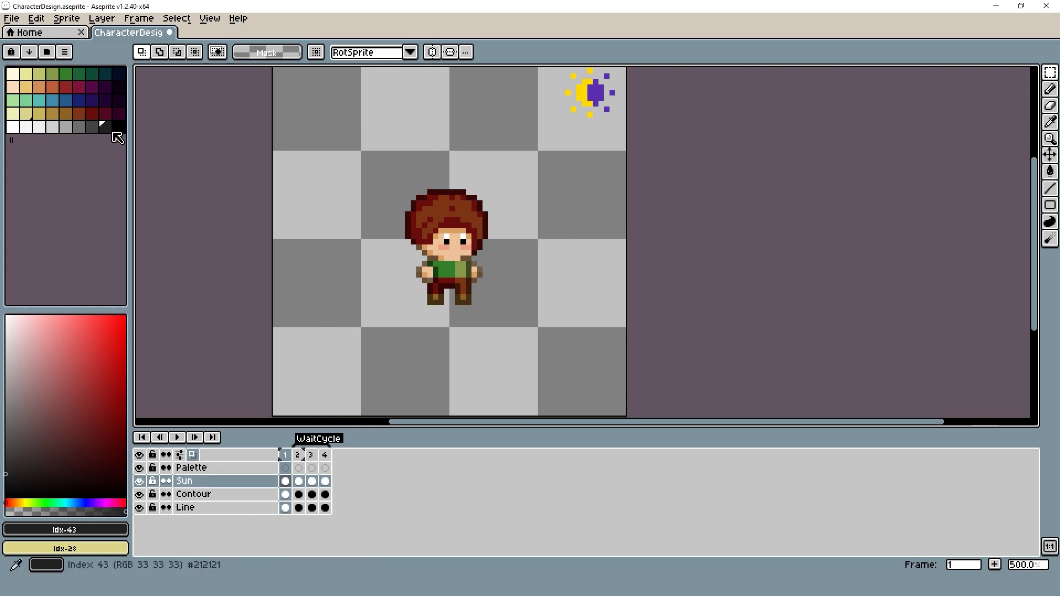
- Pick white (Idx-36) from the palette and add a new layer named Weapons above the Sun layer
{"action": "left_click", "coordinate": [25, 75]}
{"action": "left_click", "coordinate": [13, 128]}
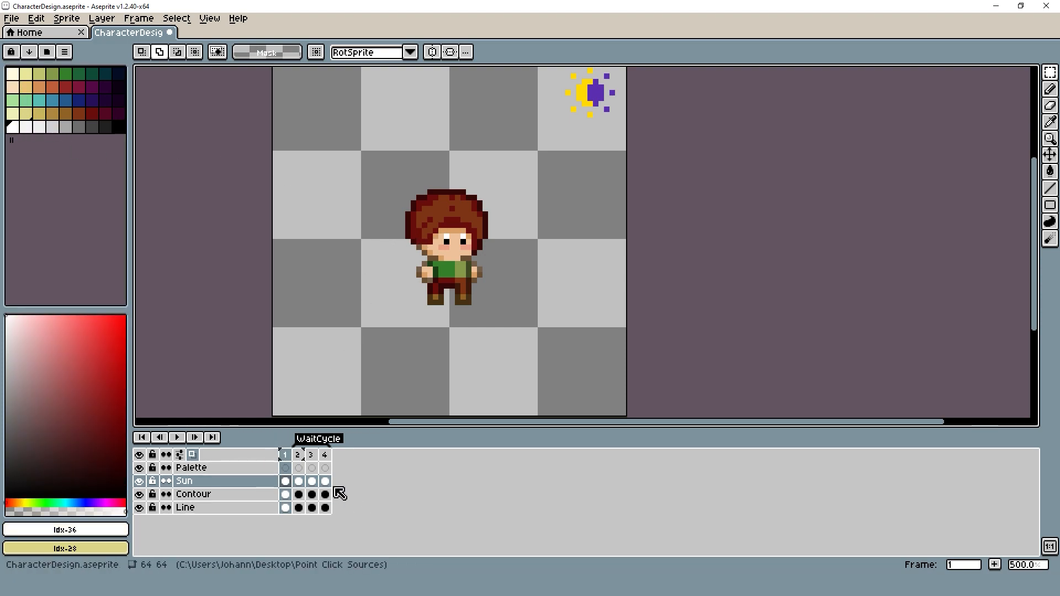
{"action": "key", "text": "shift+n"}
{"action": "double_click", "coordinate": [204, 481]}
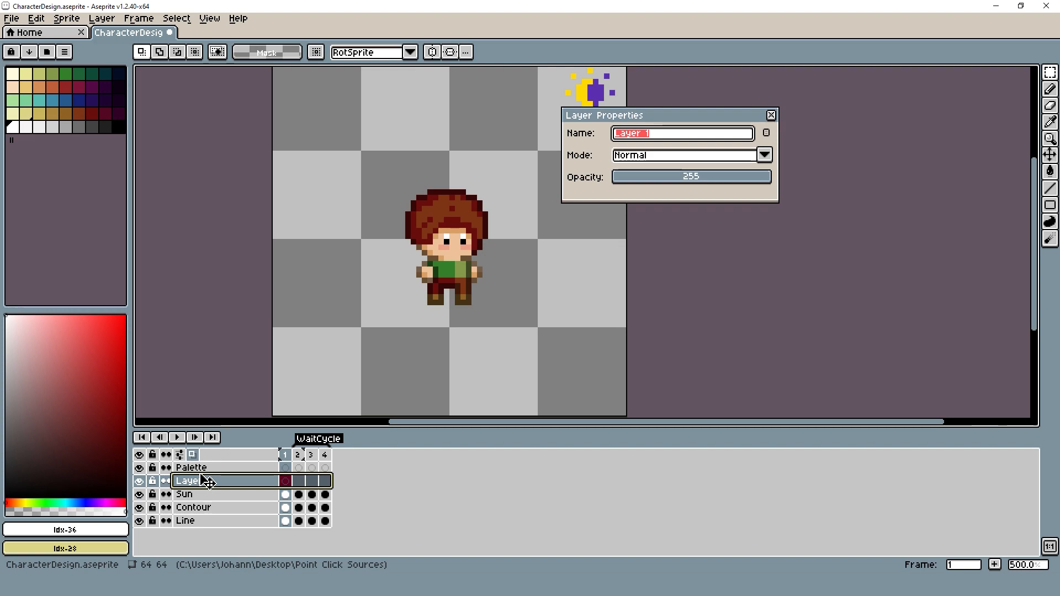
{"action": "key", "text": "Return"}
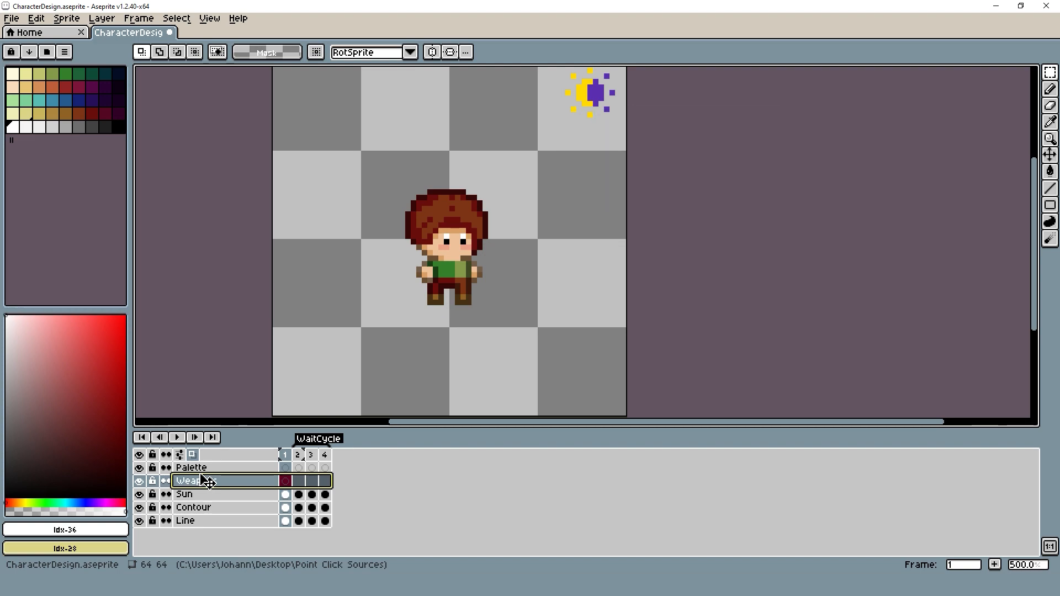
- Draw a two-pixel-high gray (Idx-40) sword blade across the character's waist and matching pommel pixels behind the gripping hand
{"action": "scroll", "coordinate": [419, 270], "scroll_direction": "up", "scroll_amount": 2}
{"action": "key", "text": "b"}
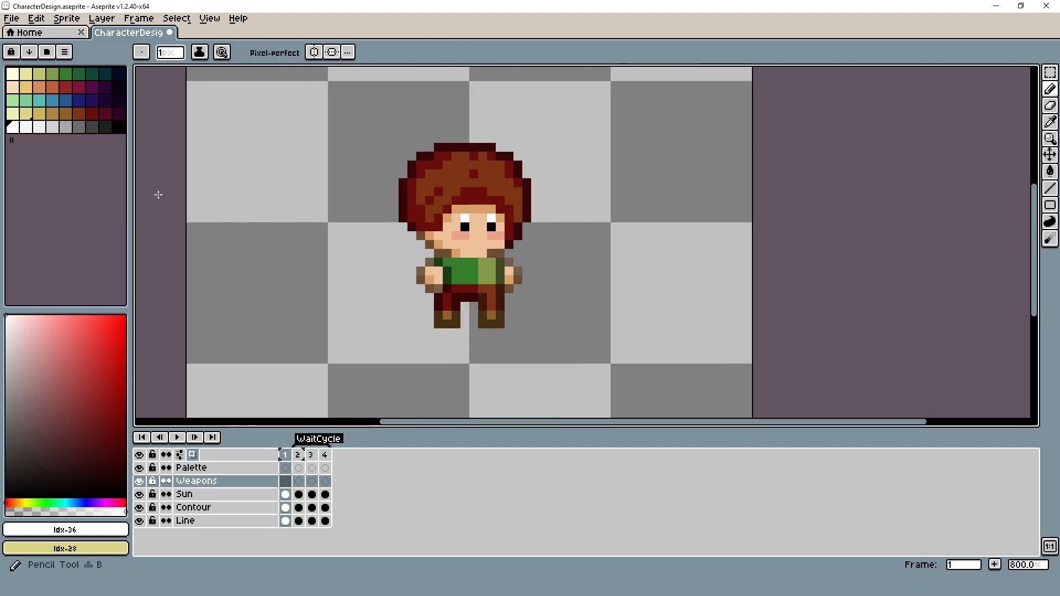
{"action": "left_click", "coordinate": [66, 128]}
{"action": "scroll", "coordinate": [454, 269], "scroll_direction": "up", "scroll_amount": 3}
{"action": "mouse_move", "coordinate": [459, 282]}
{"action": "left_mouse_down"}
{"action": "mouse_move", "coordinate": [560, 284]}
{"action": "mouse_move", "coordinate": [460, 307]}
{"action": "mouse_move", "coordinate": [547, 307]}
{"action": "left_mouse_up"}
{"action": "left_click", "coordinate": [377, 292]}
{"action": "left_click_drag", "start_coordinate": [371, 291], "coordinate": [355, 292]}
{"action": "left_click_drag", "start_coordinate": [389, 308], "coordinate": [371, 309]}
{"action": "left_click_drag", "start_coordinate": [440, 325], "coordinate": [440, 343]}
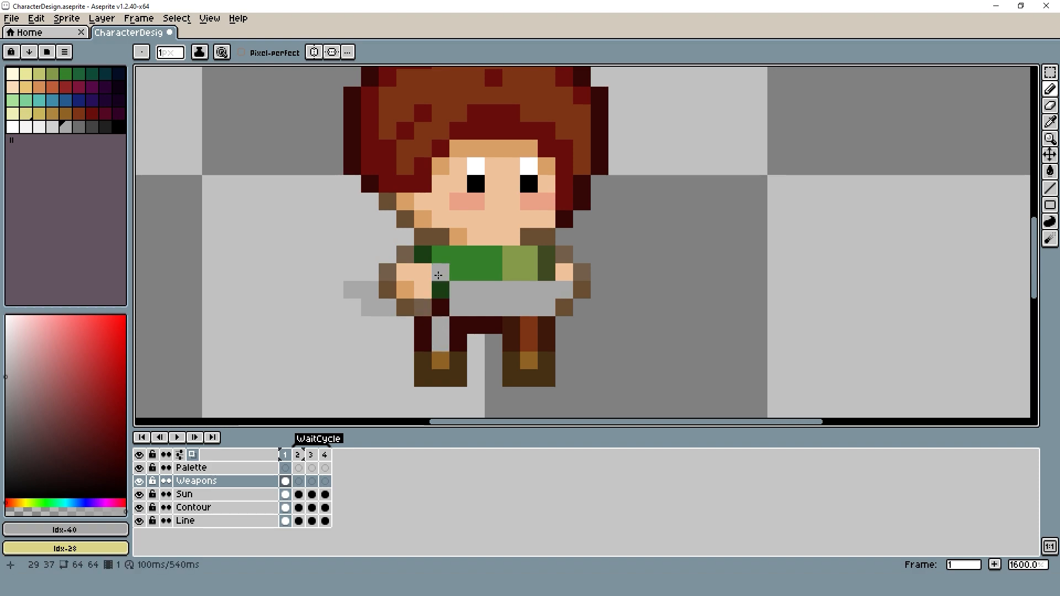
{"action": "left_click", "coordinate": [439, 259]}
{"action": "key", "text": "ctrl+z"}
{"action": "key", "text": "ctrl+z"}
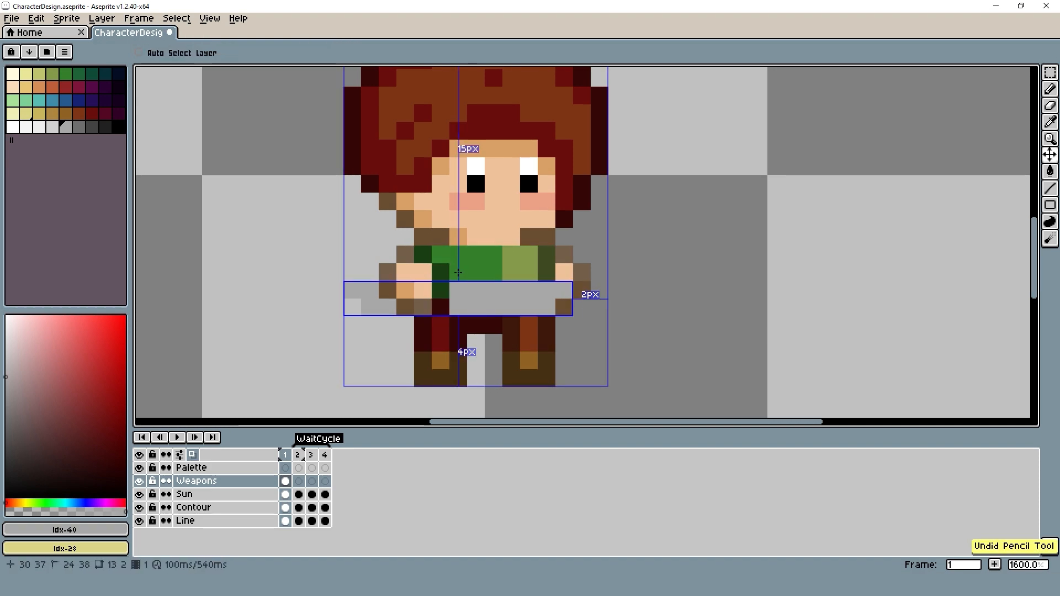
- Add gray crossguard pixels above and below the blade's base and erase the outermost pommel pixels
{"action": "left_click", "coordinate": [458, 274]}
{"action": "scroll", "coordinate": [310, 342], "scroll_direction": "down", "scroll_amount": 5}
{"action": "scroll", "coordinate": [345, 334], "scroll_direction": "up", "scroll_amount": 5}
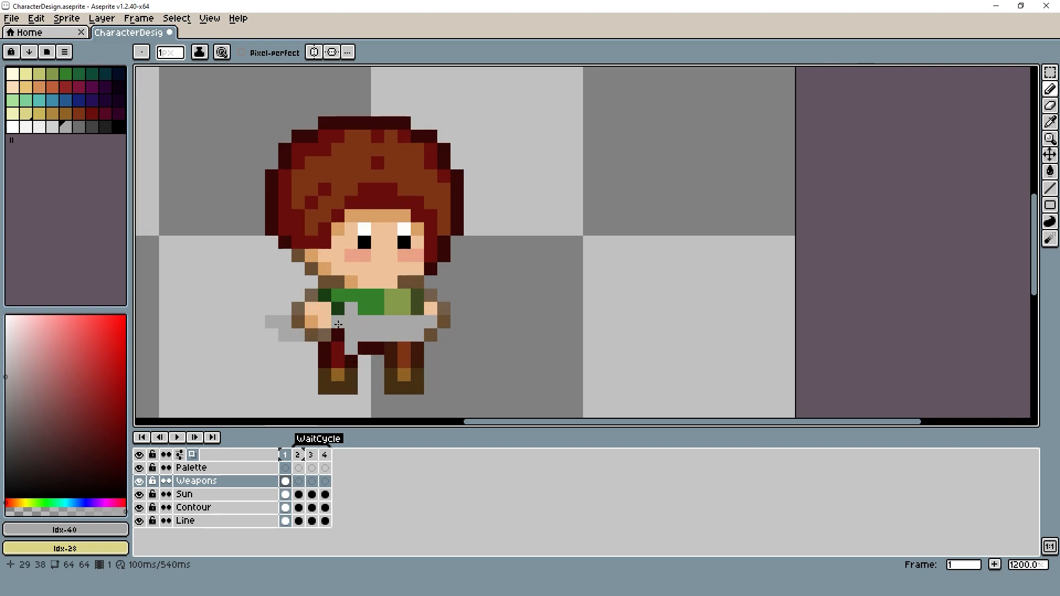
{"action": "key", "text": "e"}
{"action": "left_click", "coordinate": [272, 322]}
{"action": "left_click", "coordinate": [285, 334]}
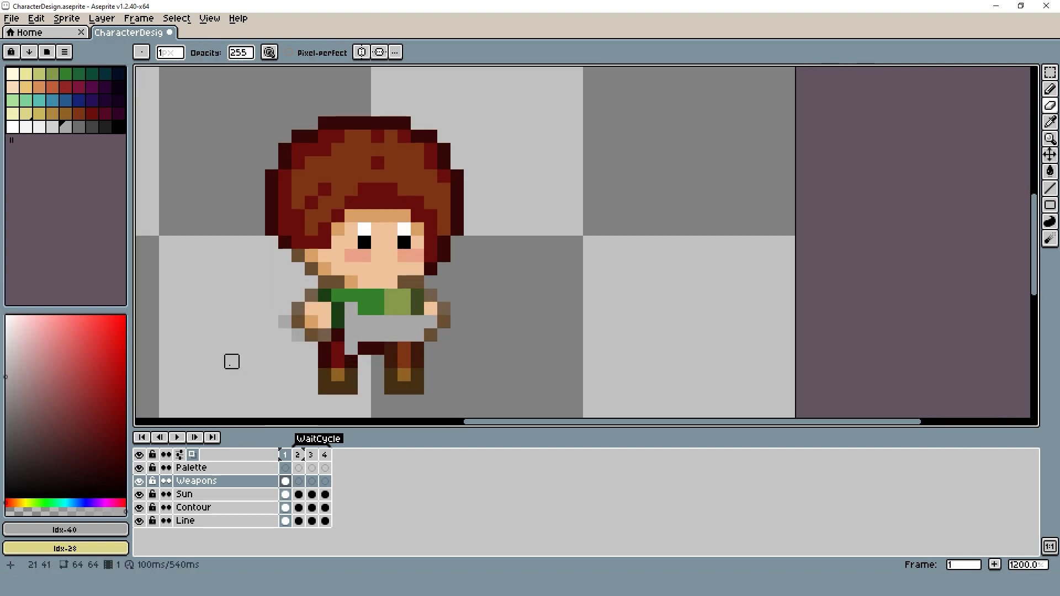
{"action": "key", "text": "b"}
{"action": "left_click", "coordinate": [351, 300]}
{"action": "left_click", "coordinate": [362, 311]}
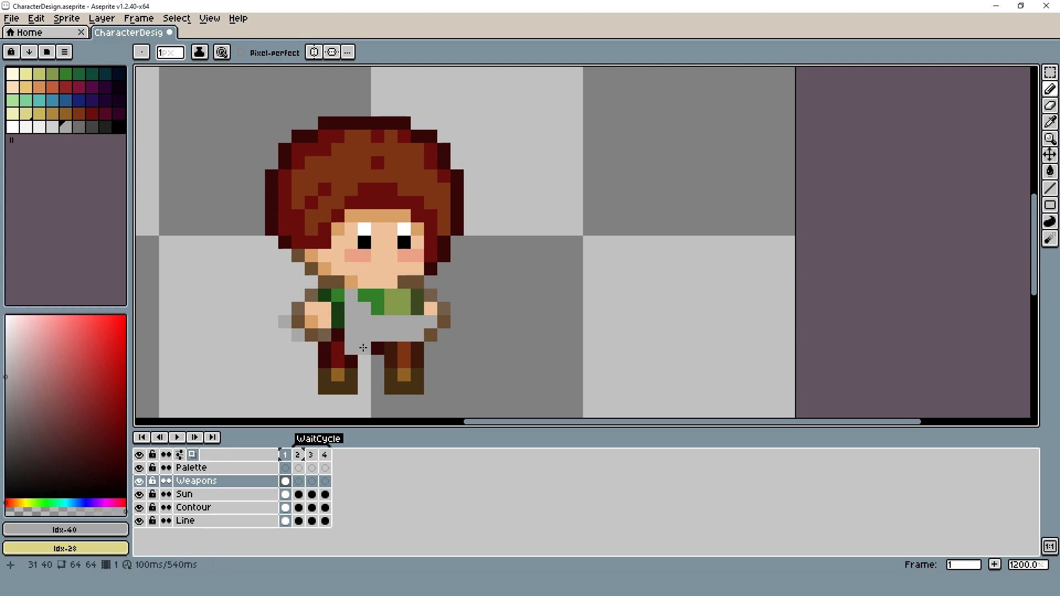
{"action": "scroll", "coordinate": [442, 321], "scroll_direction": "down", "scroll_amount": 4}
{"action": "key", "text": "ctrl+z"}
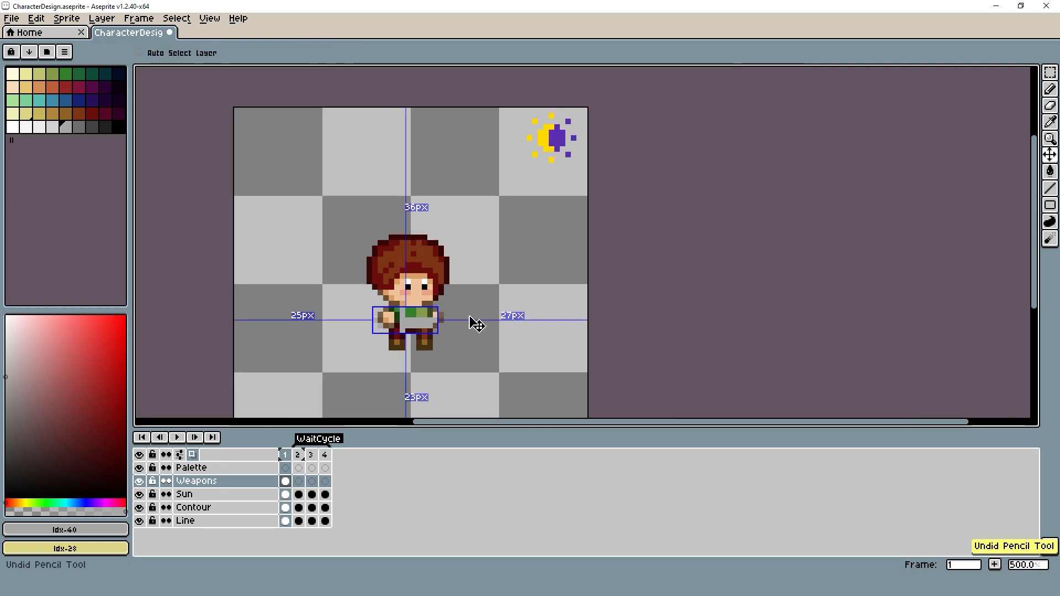
- Shade the lower pommel pixel and the lower part of the crossguard dark gray (Idx-42)
{"action": "scroll", "coordinate": [473, 321], "scroll_direction": "up", "scroll_amount": 4}
{"action": "scroll", "coordinate": [478, 285], "scroll_direction": "up", "scroll_amount": 1}
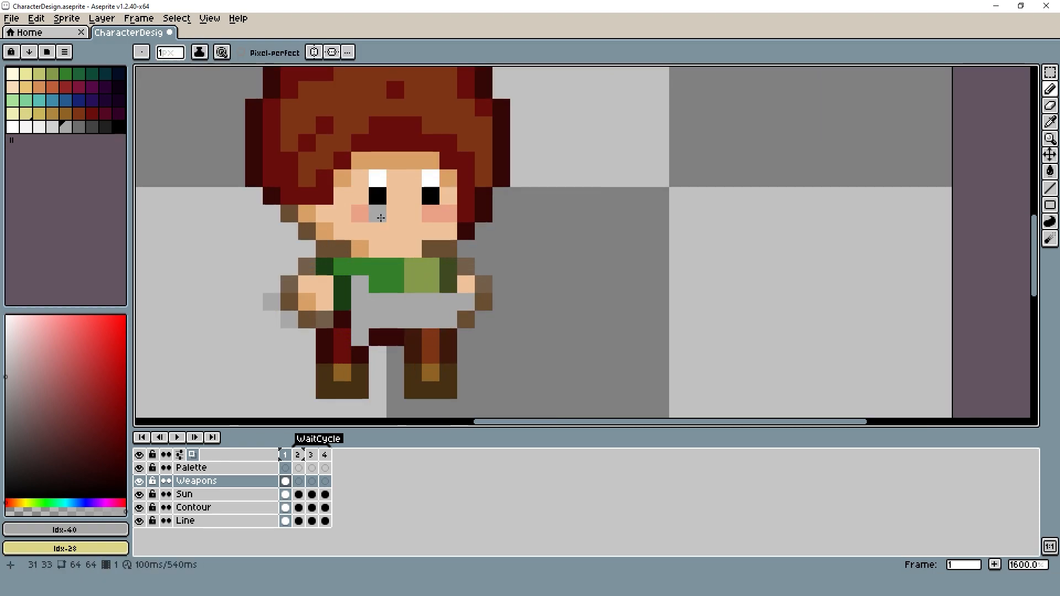
{"action": "left_click", "coordinate": [92, 126]}
{"action": "left_click", "coordinate": [315, 334]}
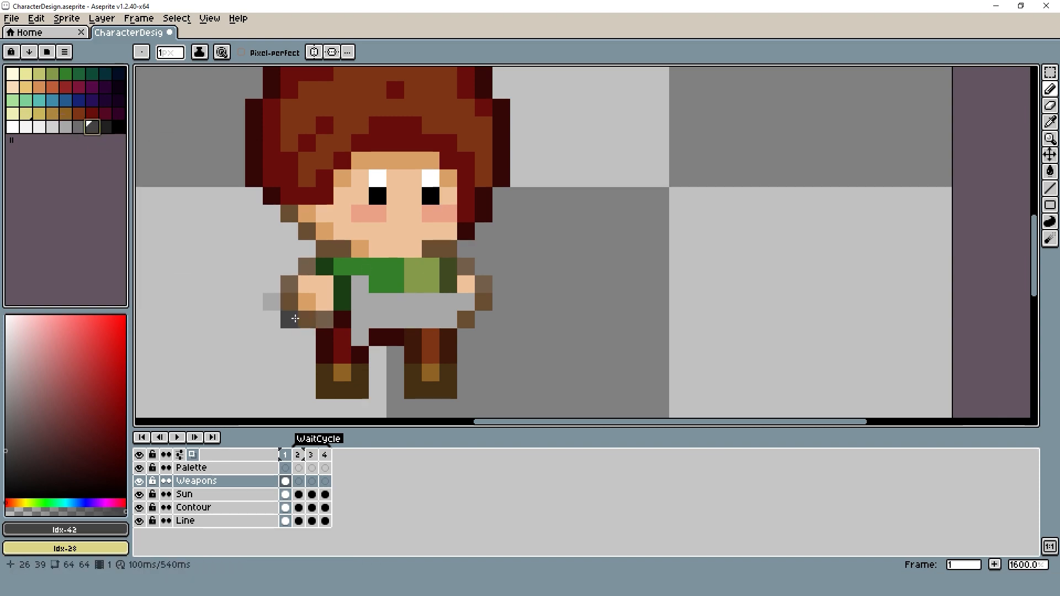
{"action": "left_click", "coordinate": [360, 337]}
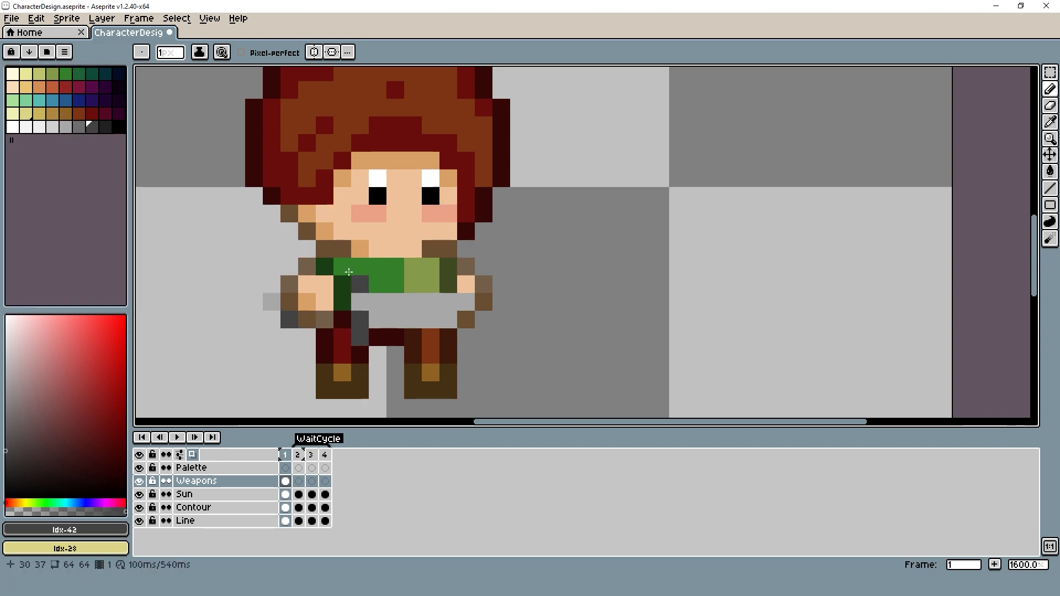
- Paint a near-white highlight (Idx-38) along the upper row of the sword blade
{"action": "left_click", "coordinate": [39, 127]}
{"action": "left_click_drag", "start_coordinate": [378, 301], "coordinate": [467, 302]}
{"action": "scroll", "coordinate": [370, 323], "scroll_direction": "down", "scroll_amount": 4}
{"action": "scroll", "coordinate": [475, 328], "scroll_direction": "down", "scroll_amount": 2}
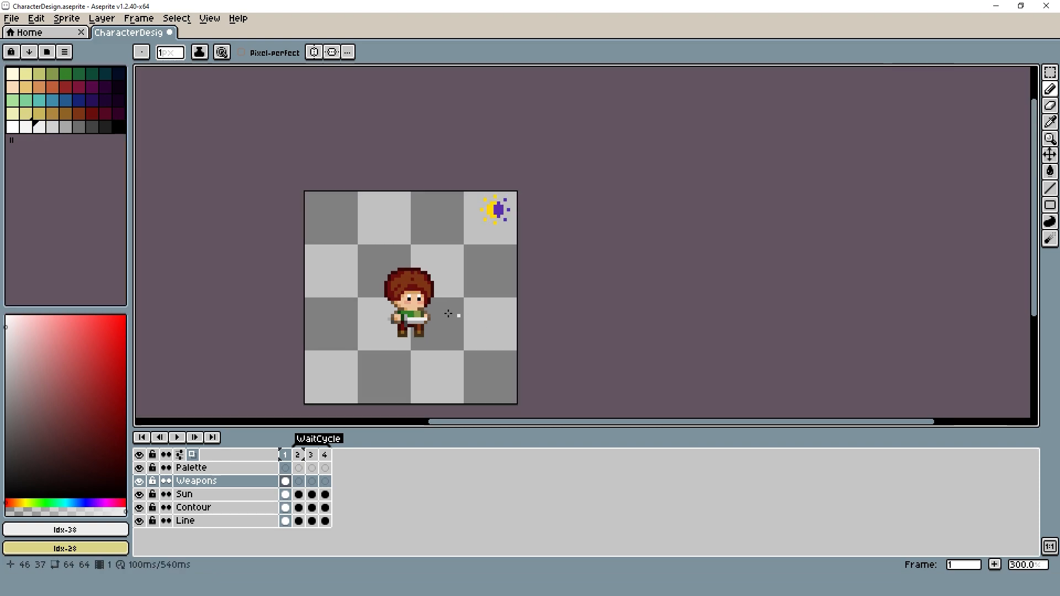
- Lengthen the sword's grip with the sampled dark gray and place #a8a8a8 gray pommel pixels at its outer end
{"action": "scroll", "coordinate": [363, 334], "scroll_direction": "up", "scroll_amount": 7}
{"action": "key", "text": "alt"}
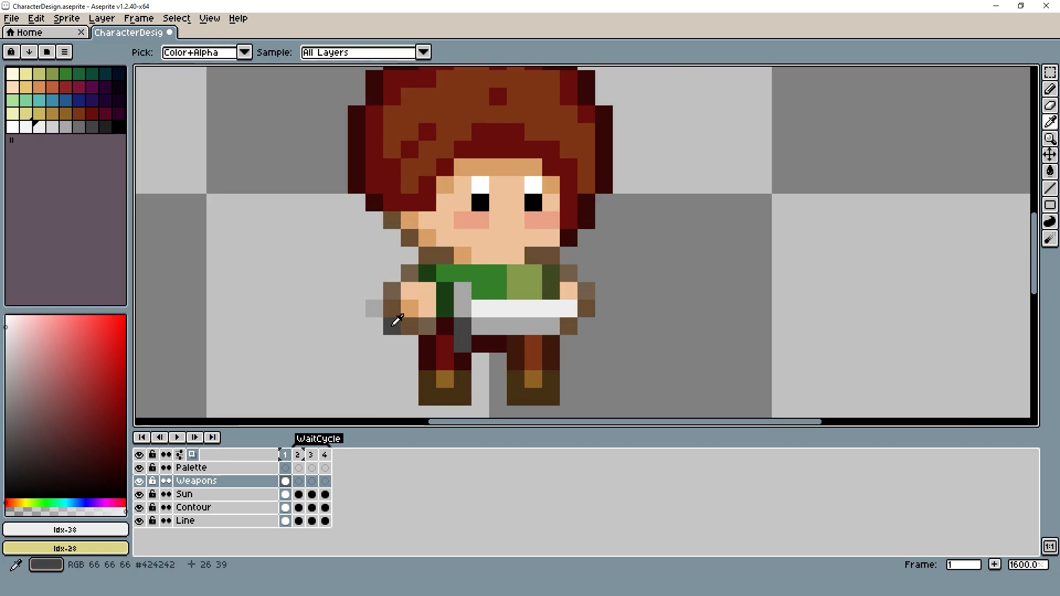
{"action": "left_click", "coordinate": [393, 325], "text": "alt"}
{"action": "left_click", "coordinate": [463, 327], "text": "alt"}
{"action": "left_click", "coordinate": [369, 318]}
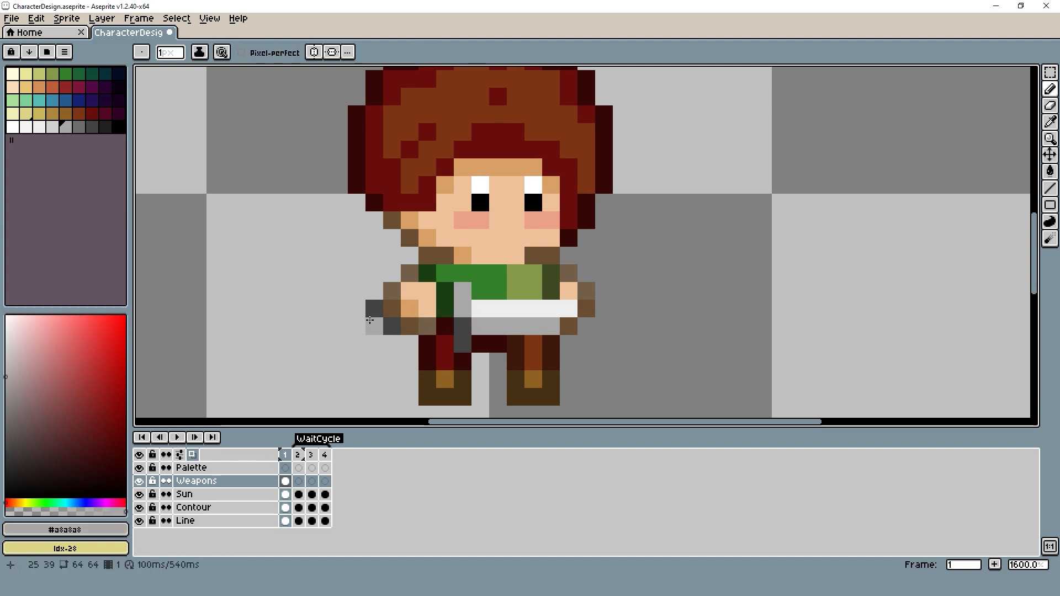
{"action": "scroll", "coordinate": [468, 342], "scroll_direction": "down", "scroll_amount": 6}
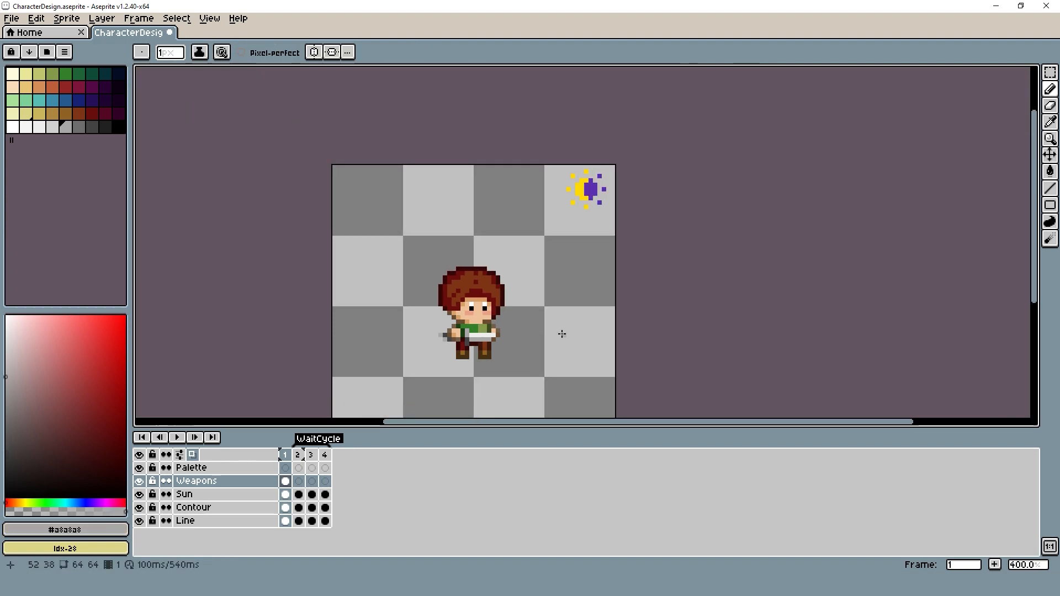
{"action": "left_click_drag", "start_coordinate": [556, 325], "coordinate": [279, 293]}
{"action": "scroll", "coordinate": [279, 291], "scroll_direction": "down", "scroll_amount": 1}
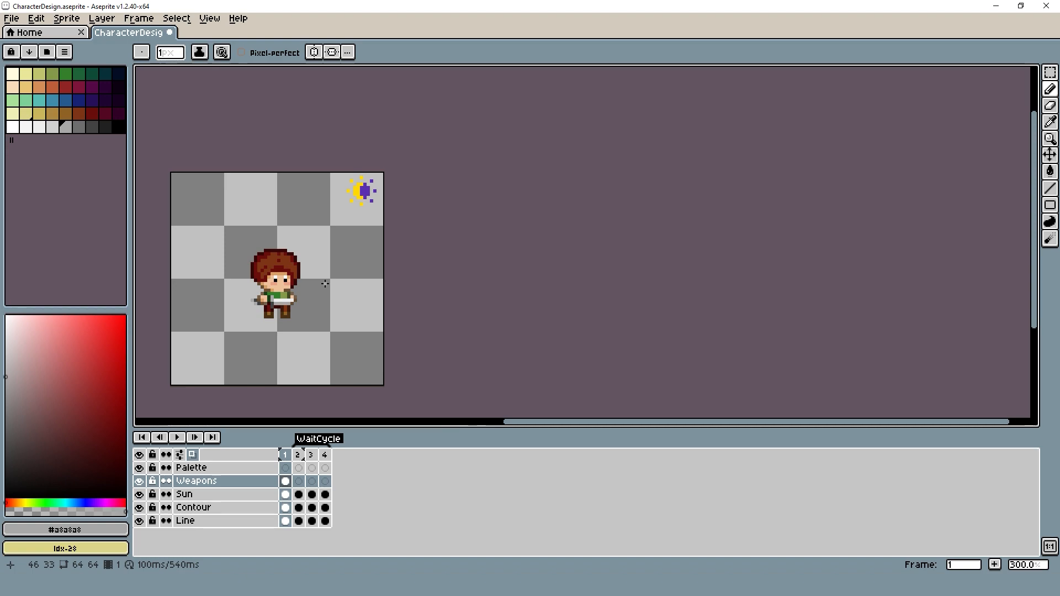
{"action": "scroll", "coordinate": [325, 284], "scroll_direction": "up", "scroll_amount": 8}
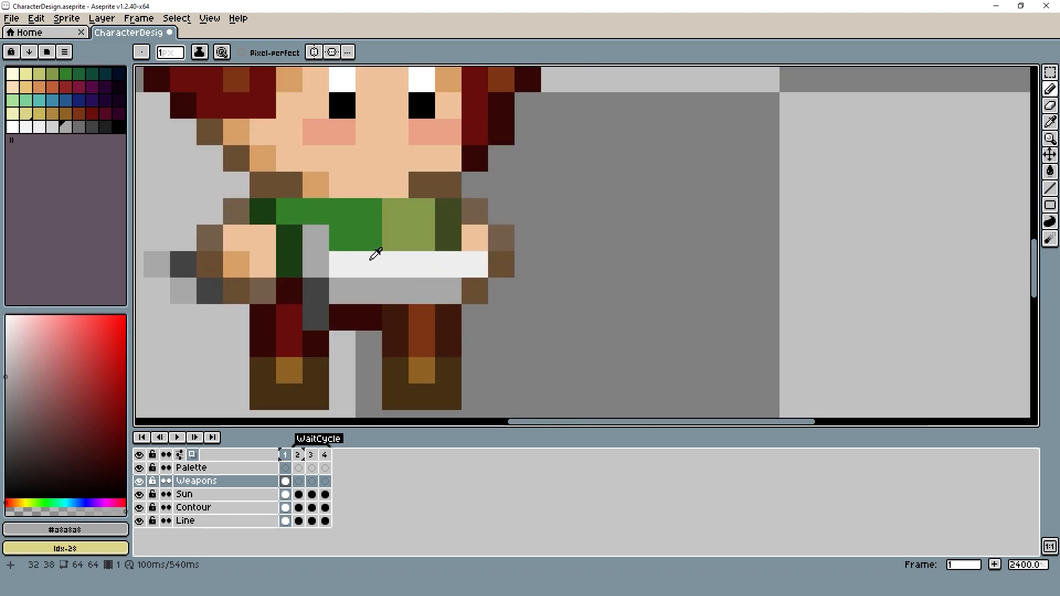
- Lighten the crossguard's upper pixel and the pommel's upper pixel with light gray (Idx-39)
{"action": "left_click", "coordinate": [53, 127]}
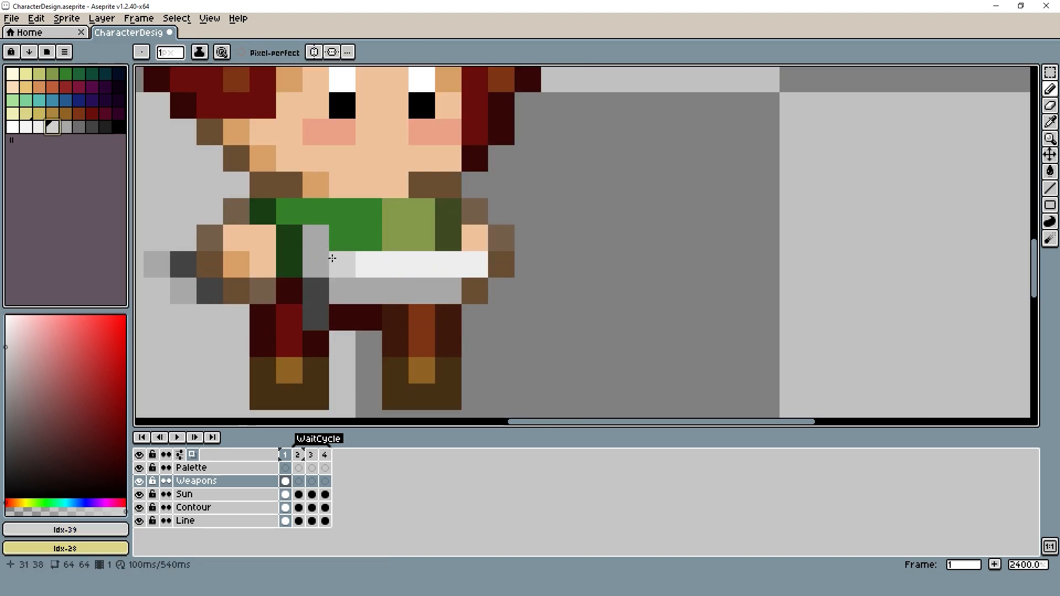
{"action": "scroll", "coordinate": [378, 256], "scroll_direction": "down", "scroll_amount": 4}
{"action": "scroll", "coordinate": [506, 265], "scroll_direction": "down", "scroll_amount": 1}
{"action": "scroll", "coordinate": [387, 267], "scroll_direction": "up", "scroll_amount": 2}
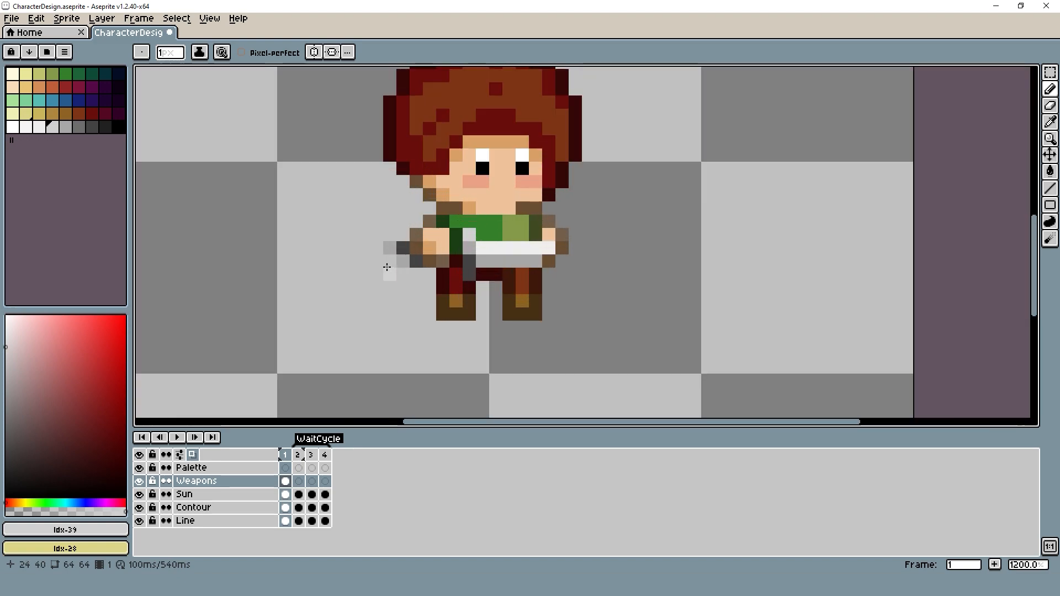
{"action": "scroll", "coordinate": [387, 268], "scroll_direction": "up", "scroll_amount": 1}
{"action": "scroll", "coordinate": [552, 313], "scroll_direction": "down", "scroll_amount": 5}
{"action": "left_click_drag", "start_coordinate": [560, 317], "coordinate": [383, 296]}
{"action": "scroll", "coordinate": [384, 296], "scroll_direction": "up", "scroll_amount": 5}
- Extend the blade's tip by one pixel, using sampled #ededed on the upper row and #a8a8a8 on the lower row
{"action": "left_click", "coordinate": [431, 261], "text": "alt"}
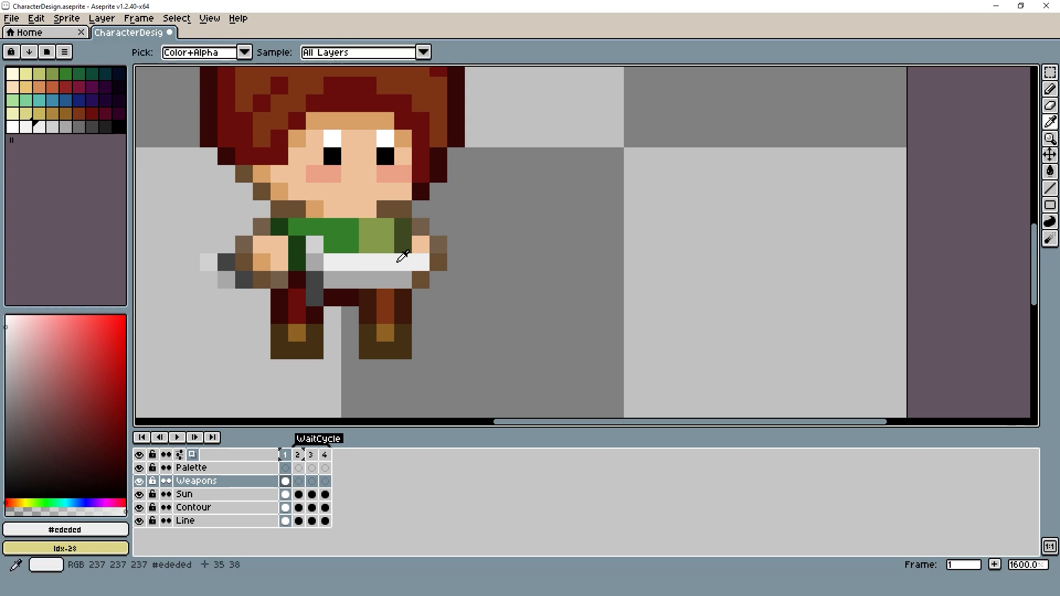
{"action": "left_click", "coordinate": [404, 276], "text": "alt"}
{"action": "scroll", "coordinate": [519, 243], "scroll_direction": "down", "scroll_amount": 6}
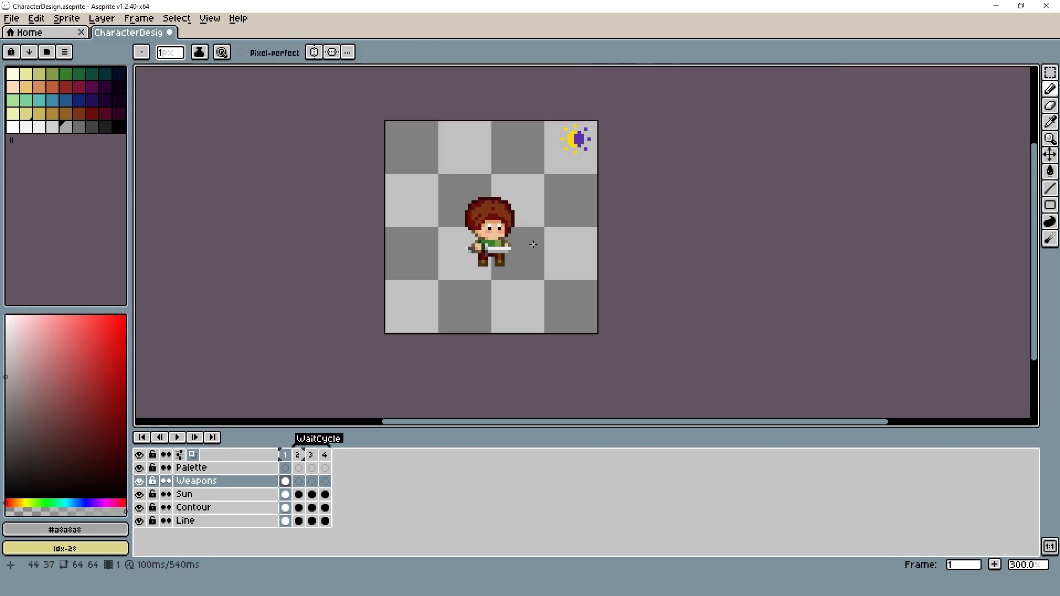
{"action": "scroll", "coordinate": [537, 244], "scroll_direction": "up", "scroll_amount": 2}
{"action": "scroll", "coordinate": [350, 273], "scroll_direction": "right", "scroll_amount": 2}
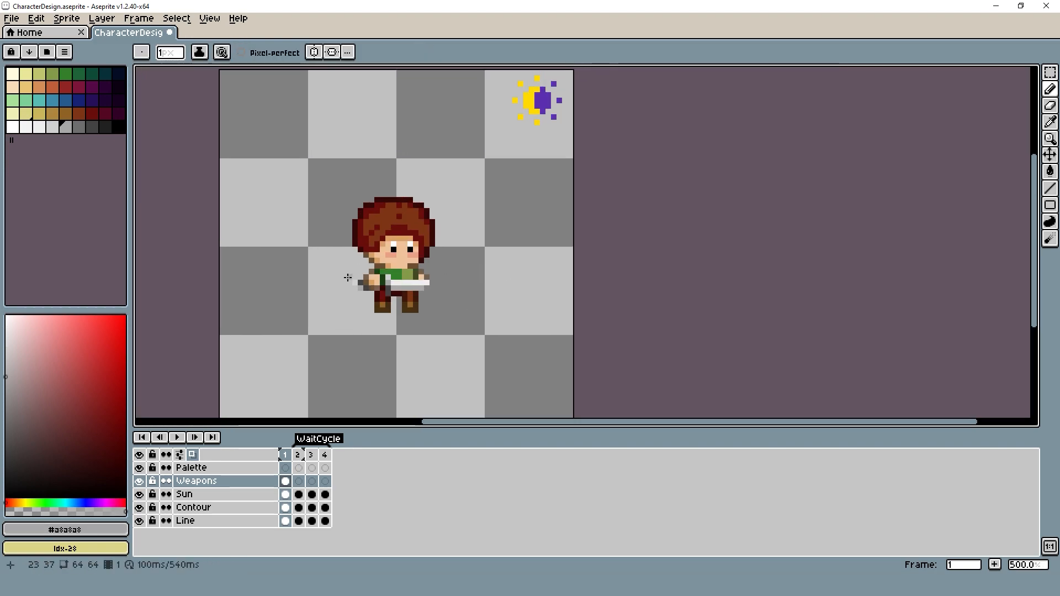
{"action": "left_click", "coordinate": [146, 481]}
{"action": "left_click", "coordinate": [145, 482]}
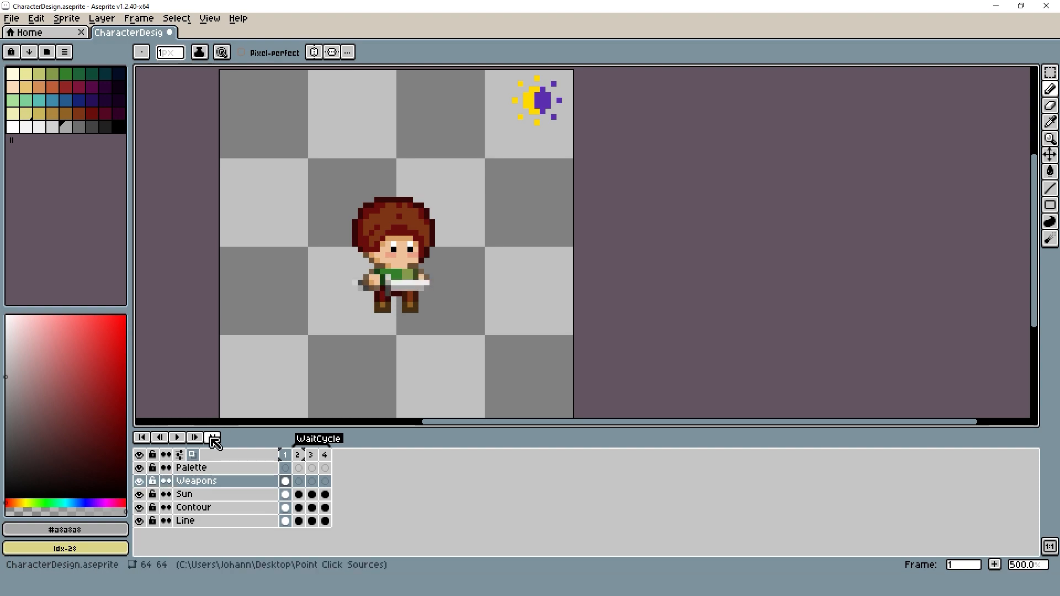
{"action": "scroll", "coordinate": [441, 288], "scroll_direction": "up", "scroll_amount": 2}
{"action": "left_click_drag", "start_coordinate": [440, 287], "coordinate": [527, 301]}
- Draw a horizontal brown (Idx-32) shaft about 23 pixels long below the character's feet with the Pencil
{"action": "left_click", "coordinate": [1048, 89]}
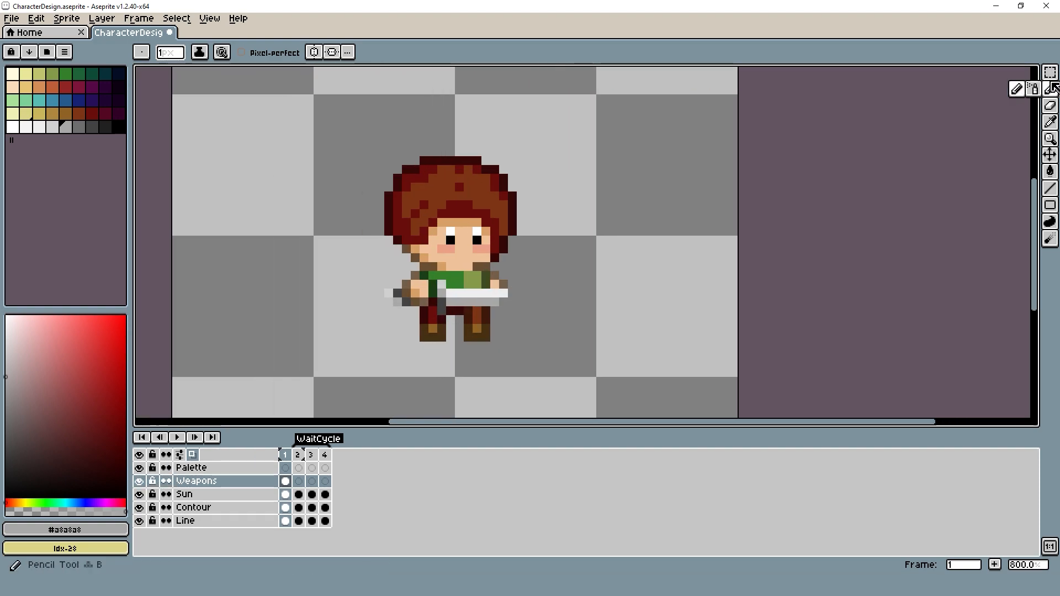
{"action": "left_click_drag", "start_coordinate": [434, 302], "coordinate": [367, 290]}
{"action": "left_click", "coordinate": [79, 113]}
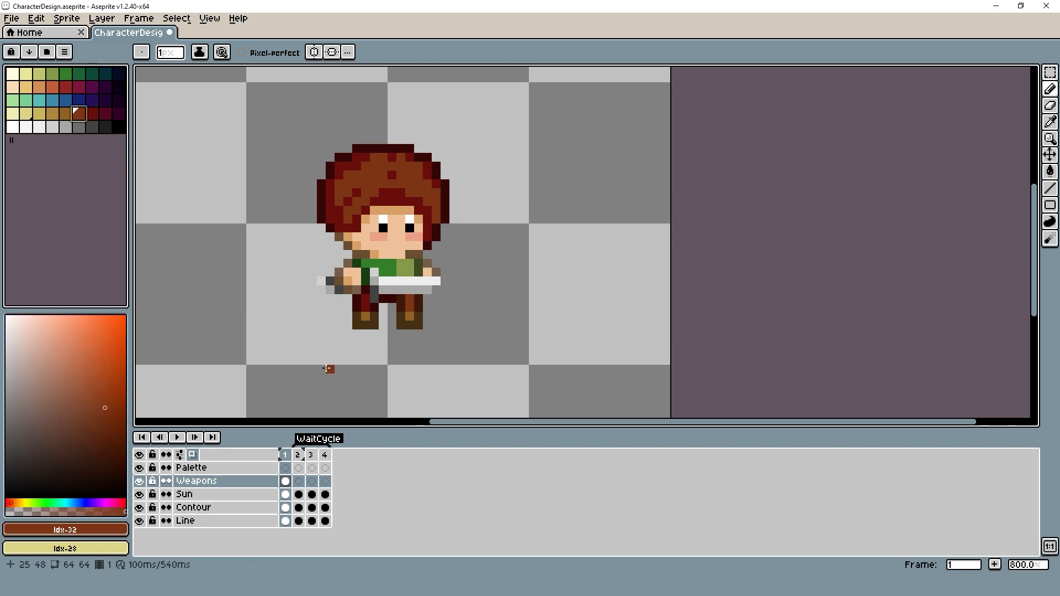
{"action": "left_click_drag", "start_coordinate": [330, 360], "coordinate": [521, 358]}
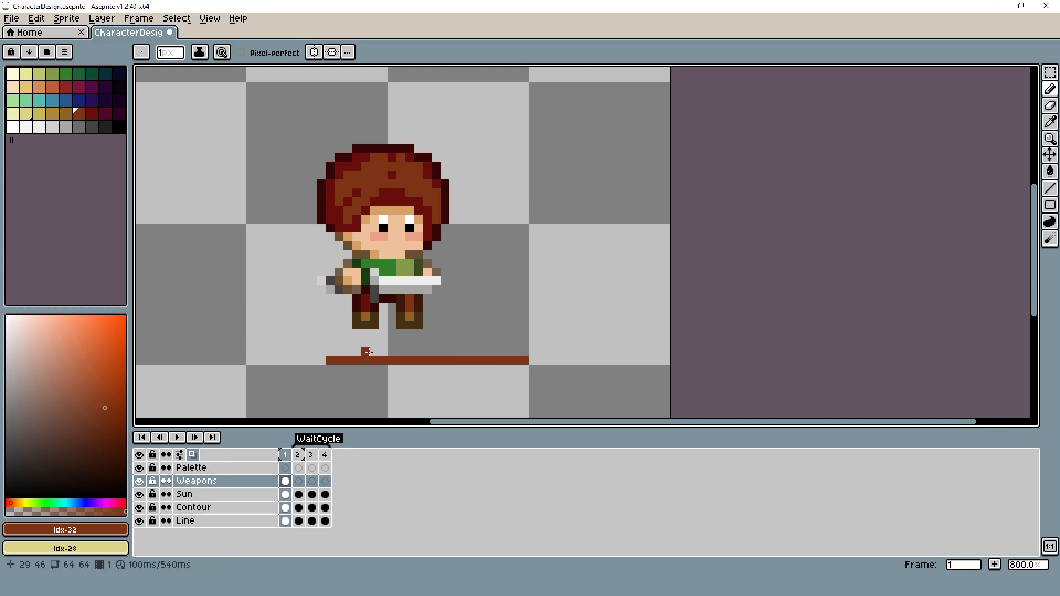
- Erase a four-pixel gap near the shaft's rear end and extend the separated rear piece to three brown pixels
{"action": "scroll", "coordinate": [348, 324], "scroll_direction": "up", "scroll_amount": 2}
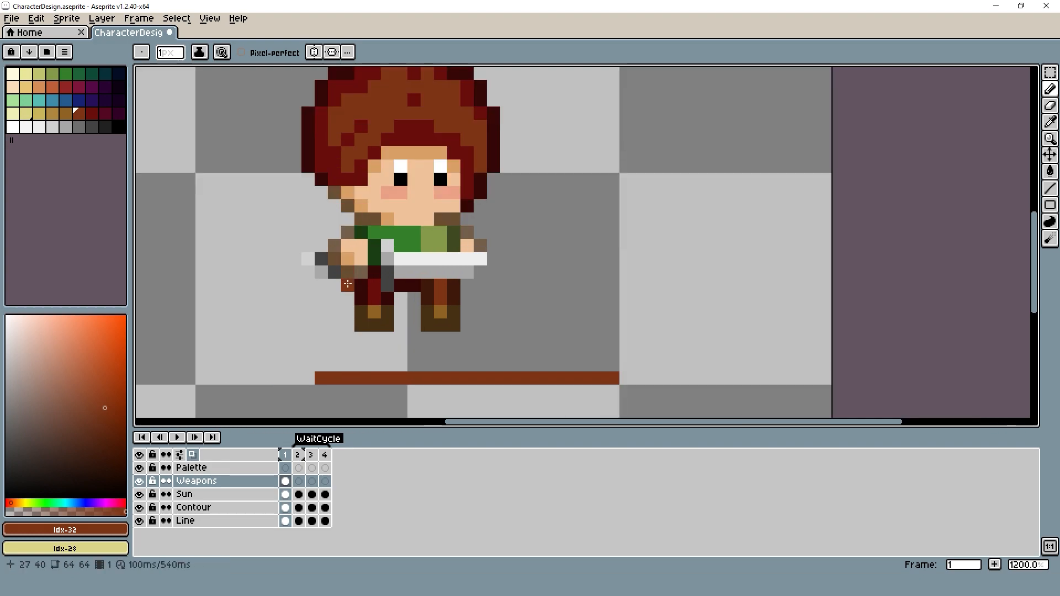
{"action": "key", "text": "e"}
{"action": "left_click", "coordinate": [348, 378]}
{"action": "left_click", "coordinate": [374, 378]}
{"action": "left_click", "coordinate": [335, 378]}
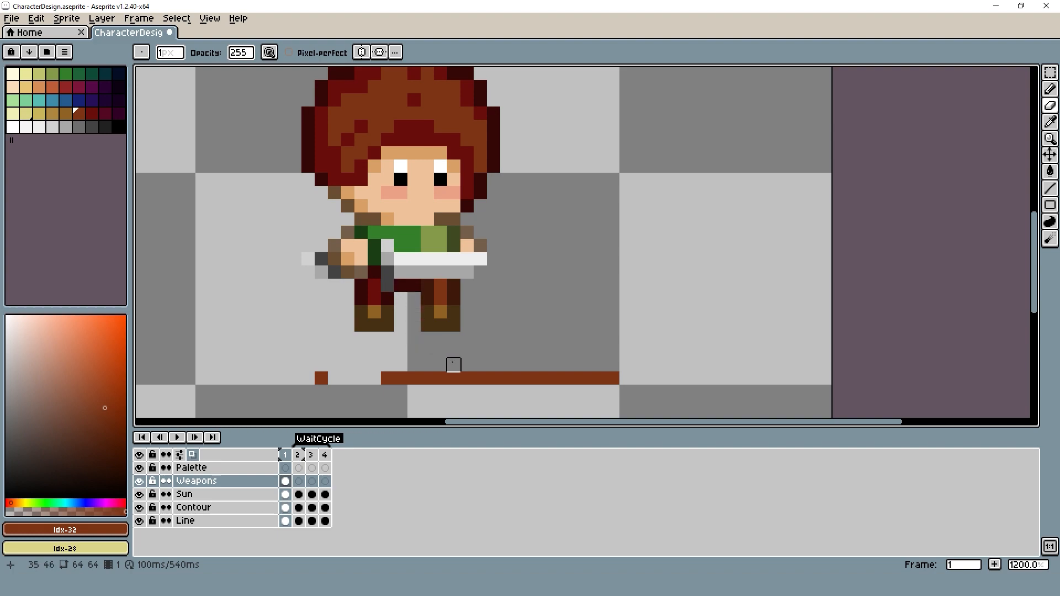
{"action": "key", "text": "b"}
{"action": "left_click", "coordinate": [295, 378]}
{"action": "left_click_drag", "start_coordinate": [480, 295], "coordinate": [452, 280]}
- Recolor the outermost pixel of the shaft's detached rear piece dark red (Idx-33)
{"action": "left_click", "coordinate": [96, 114]}
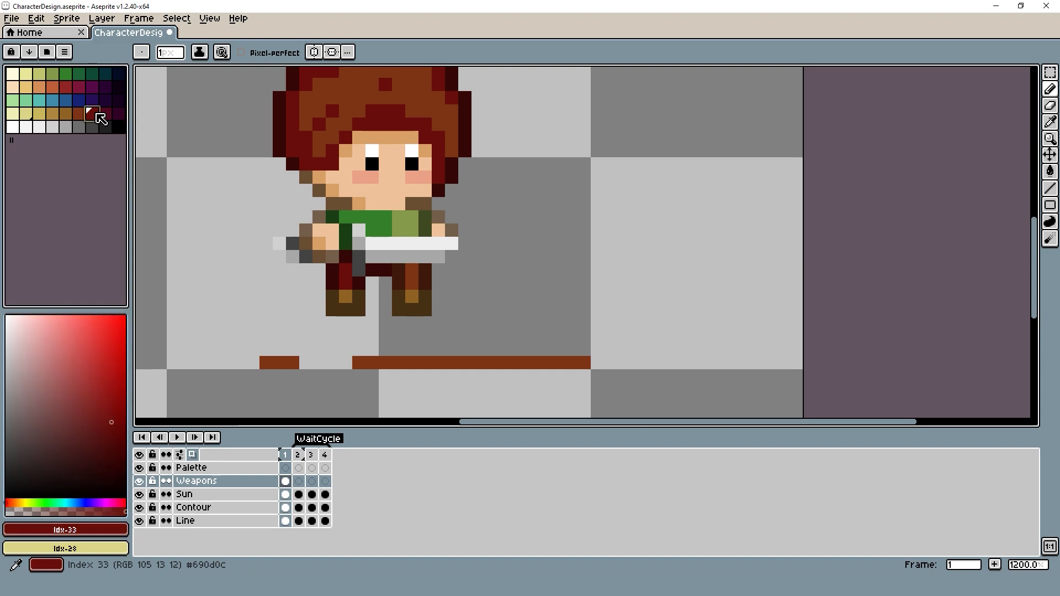
{"action": "left_click", "coordinate": [266, 363]}
{"action": "left_click", "coordinate": [465, 360]}
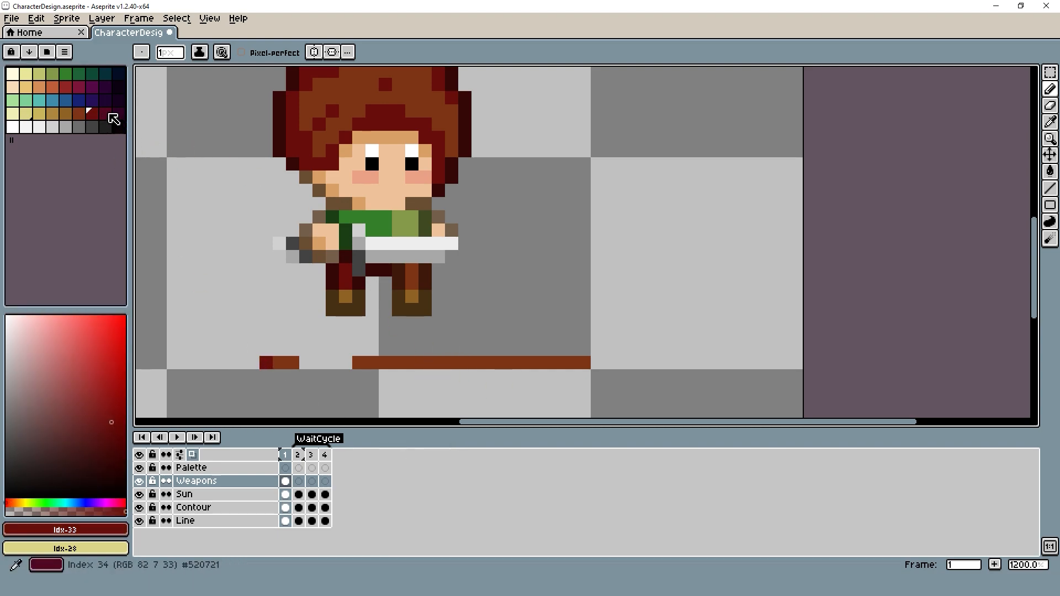
- Draw a light gray (Idx-39) spearhead at the shaft's front end, about five pixels long and three pixels high
{"action": "left_click", "coordinate": [65, 126]}
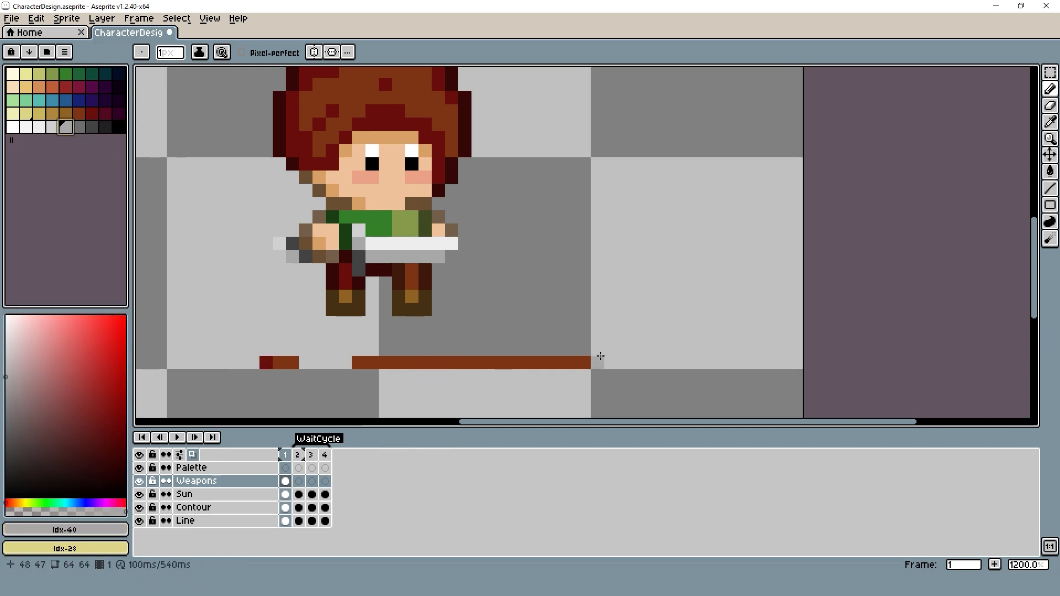
{"action": "left_click", "coordinate": [52, 127]}
{"action": "mouse_move", "coordinate": [597, 363]}
{"action": "left_mouse_down"}
{"action": "mouse_move", "coordinate": [638, 363]}
{"action": "mouse_move", "coordinate": [584, 363]}
{"action": "mouse_move", "coordinate": [612, 351]}
{"action": "mouse_move", "coordinate": [613, 375]}
{"action": "left_mouse_up"}
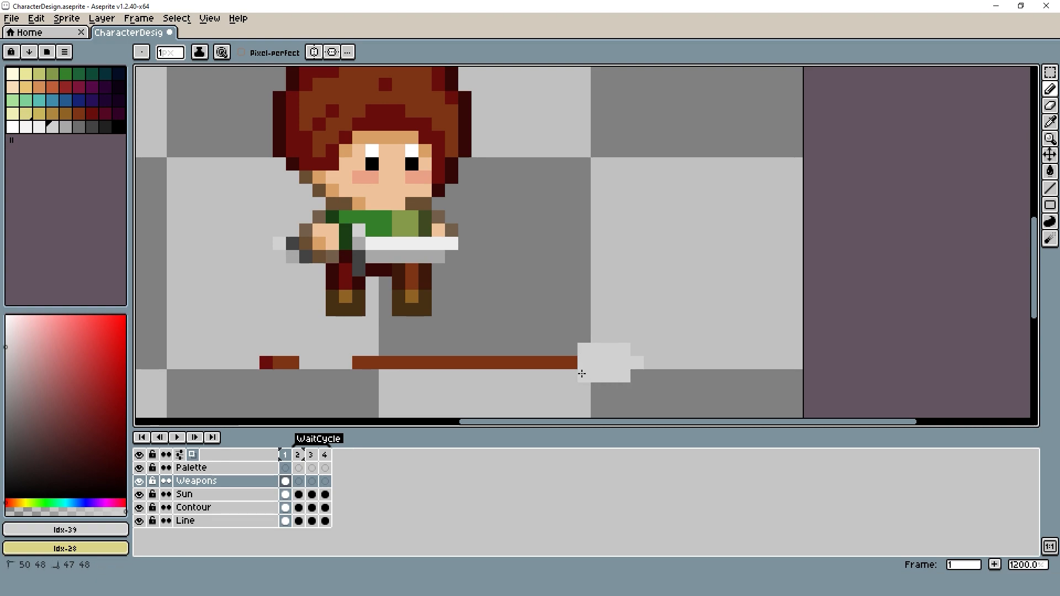
{"action": "scroll", "coordinate": [508, 333], "scroll_direction": "down", "scroll_amount": 5}
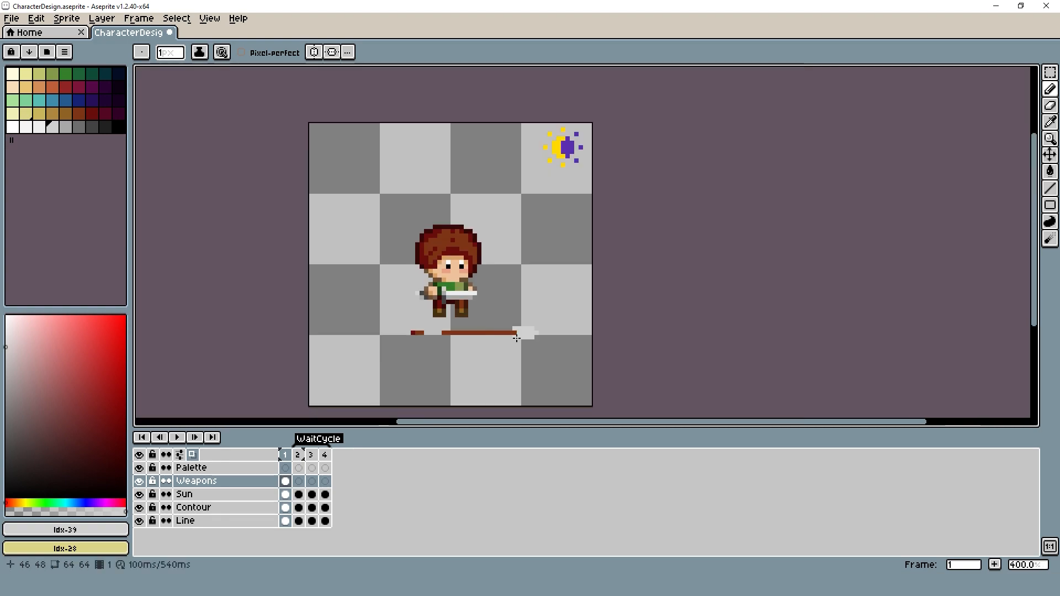
- Erase the spearhead's upper and lower rows, leaving a one-pixel-high head in line with the shaft
{"action": "key", "text": "e"}
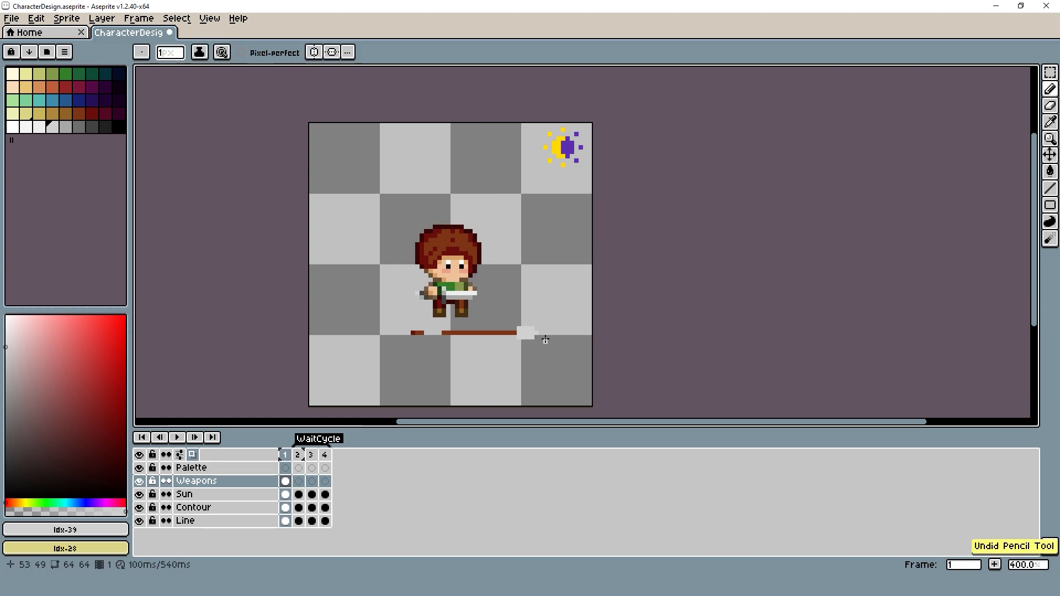
{"action": "scroll", "coordinate": [501, 312], "scroll_direction": "up", "scroll_amount": 5}
{"action": "key", "text": "b"}
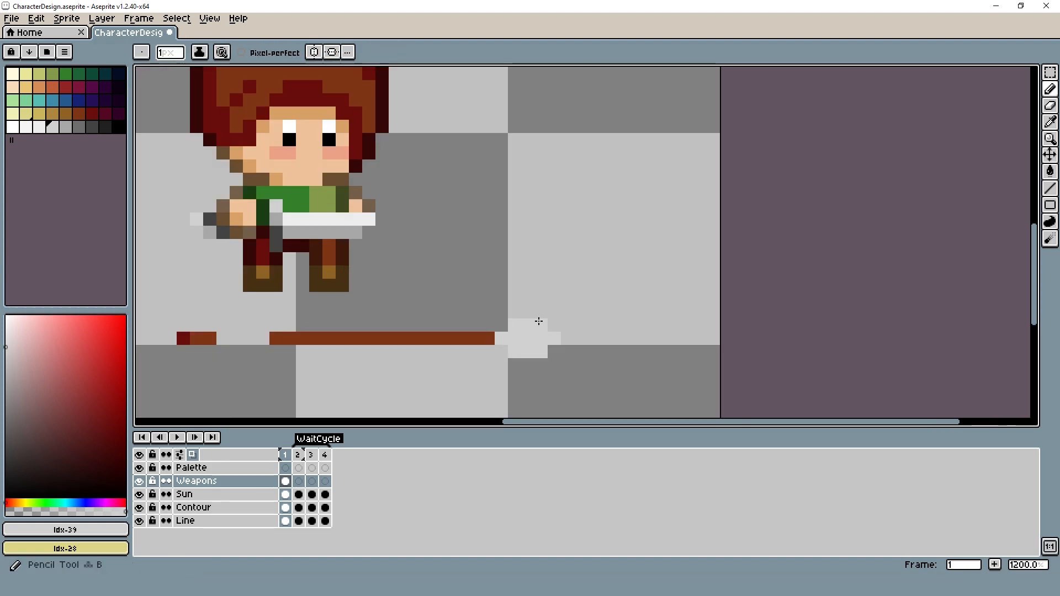
{"action": "key", "text": "e"}
{"action": "left_click_drag", "start_coordinate": [488, 325], "coordinate": [554, 325]}
{"action": "left_click_drag", "start_coordinate": [501, 350], "coordinate": [580, 350]}
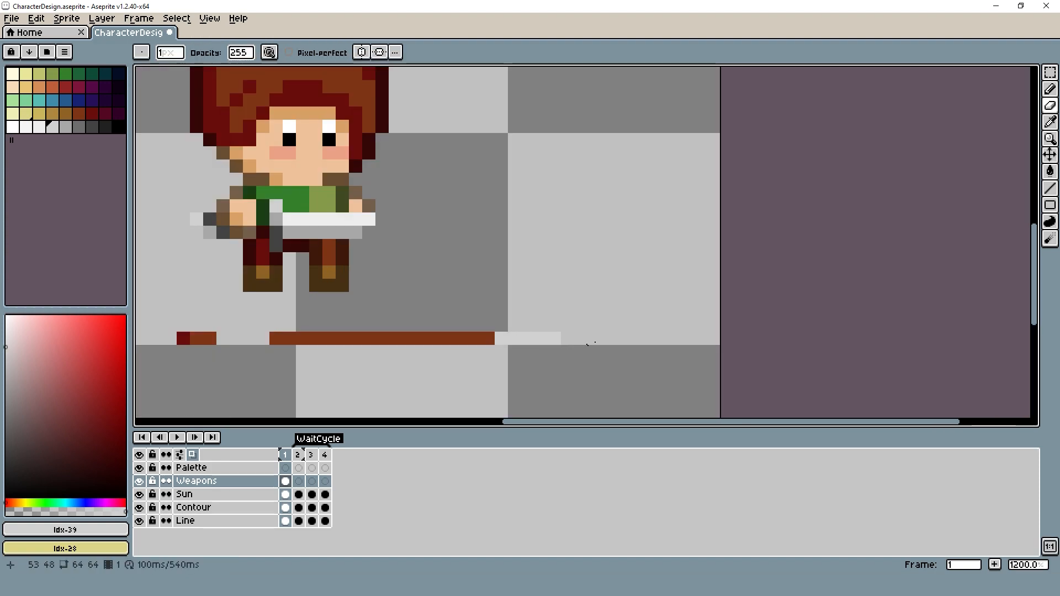
{"action": "scroll", "coordinate": [619, 343], "scroll_direction": "down", "scroll_amount": 4}
- Shorten the spearhead by one pixel using the sampled shaft brown #7d3415, and recolor that joint pixel dark red (Idx-33)
{"action": "key", "text": "b"}
{"action": "scroll", "coordinate": [572, 340], "scroll_direction": "up", "scroll_amount": 4}
{"action": "key", "text": "alt"}
{"action": "left_click", "coordinate": [528, 334], "text": "alt"}
{"action": "left_click", "coordinate": [557, 335]}
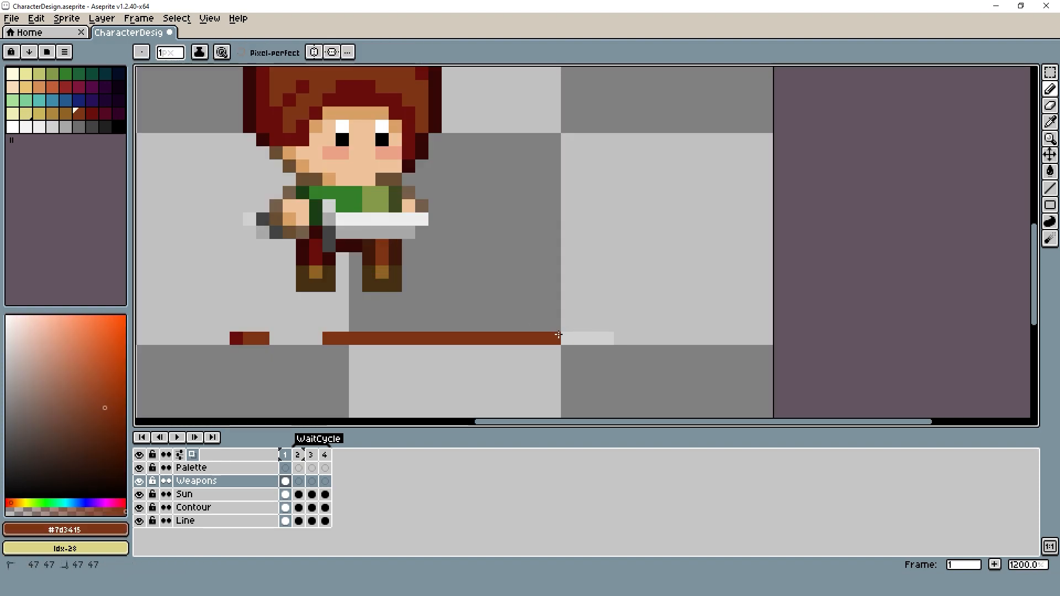
{"action": "left_click", "coordinate": [89, 113]}
{"action": "left_click", "coordinate": [402, 331]}
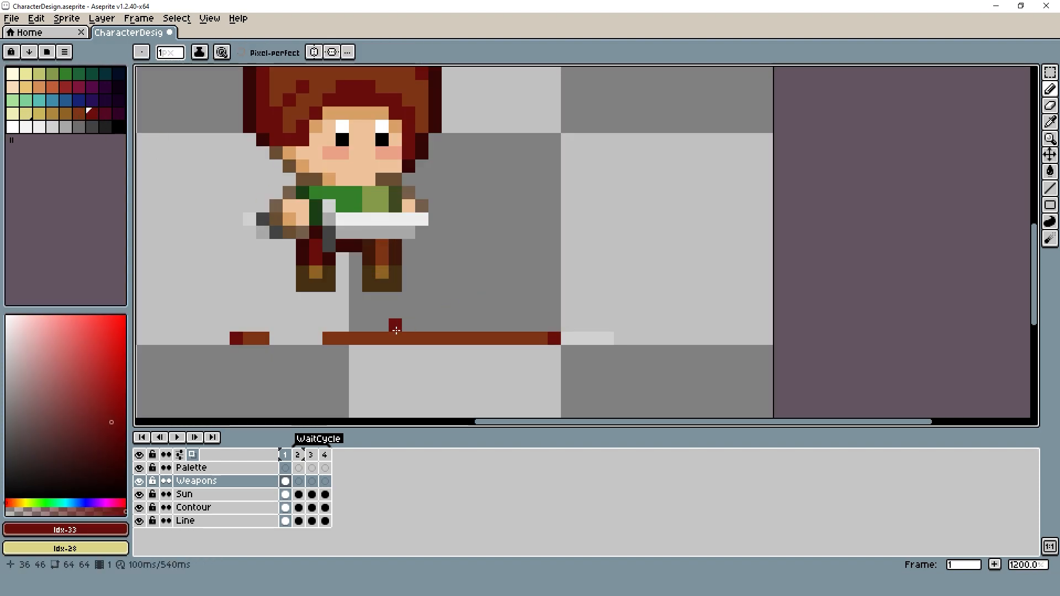
- Lighten the two front pixels of the spearhead with near-white (Idx-38)
{"action": "scroll", "coordinate": [336, 339], "scroll_direction": "down", "scroll_amount": 5}
{"action": "scroll", "coordinate": [488, 319], "scroll_direction": "up", "scroll_amount": 3}
{"action": "key", "text": "alt"}
{"action": "left_click", "coordinate": [488, 320], "text": "alt"}
{"action": "scroll", "coordinate": [552, 313], "scroll_direction": "up", "scroll_amount": 5}
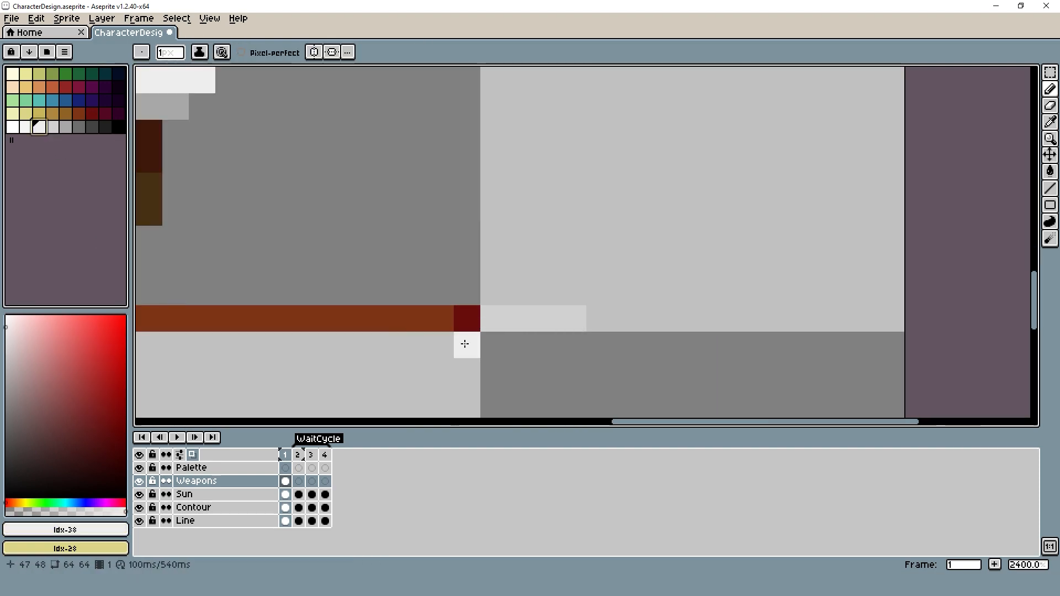
{"action": "left_click", "coordinate": [573, 318]}
{"action": "left_click", "coordinate": [440, 346]}
{"action": "scroll", "coordinate": [497, 351], "scroll_direction": "down", "scroll_amount": 10}
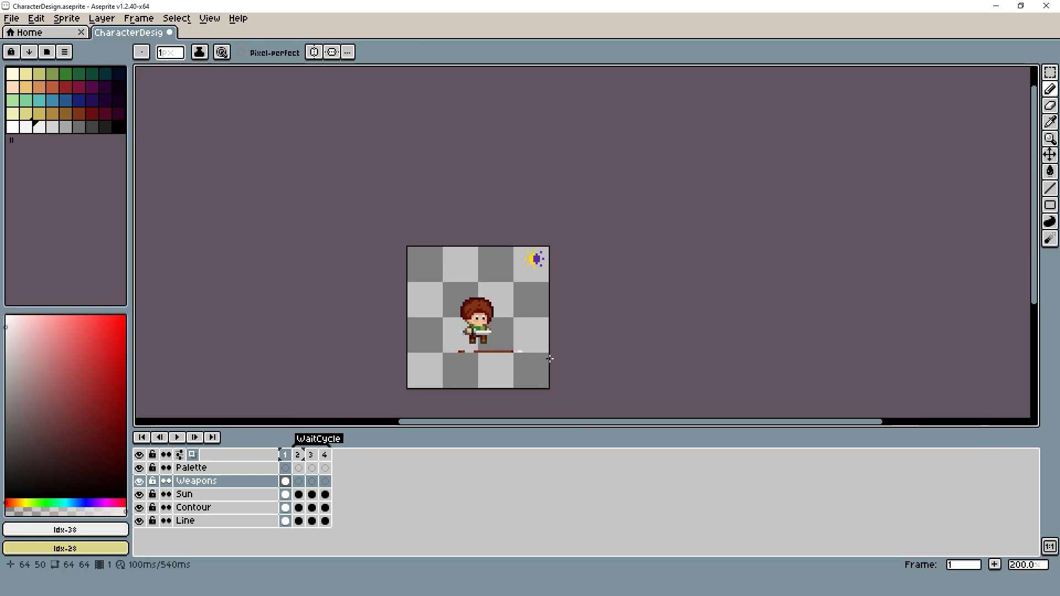
- Select the sword with a rectangular marquee and move it up into the empty area above the character's head
{"action": "scroll", "coordinate": [527, 359], "scroll_direction": "up", "scroll_amount": 2}
{"action": "key", "text": "w"}
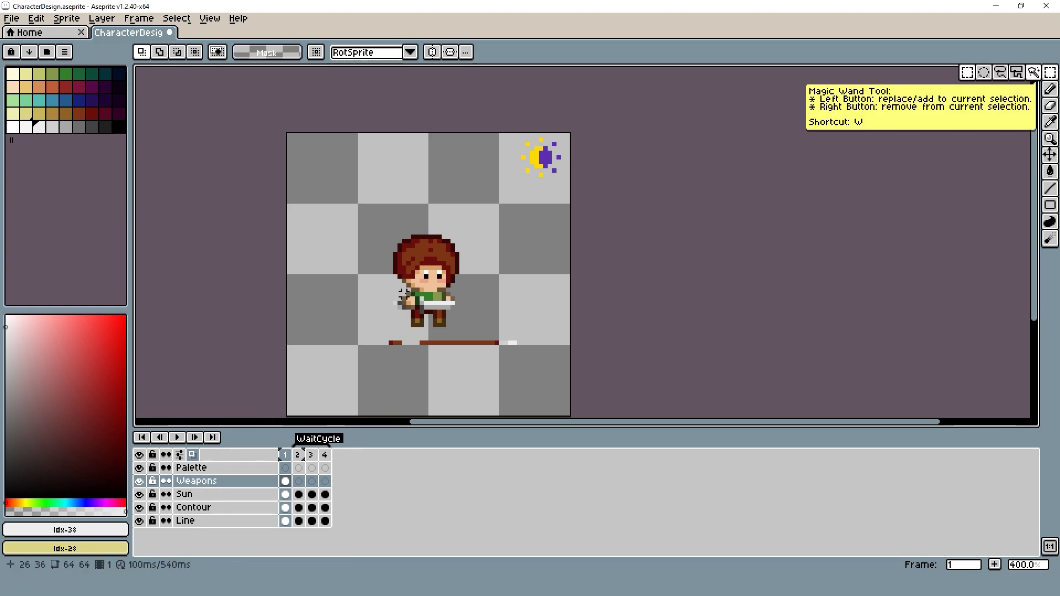
{"action": "left_click_drag", "start_coordinate": [360, 268], "coordinate": [498, 326]}
{"action": "key", "text": "shift+Up"}
{"action": "key", "text": "shift+Up"}
{"action": "key", "text": "shift+Up"}
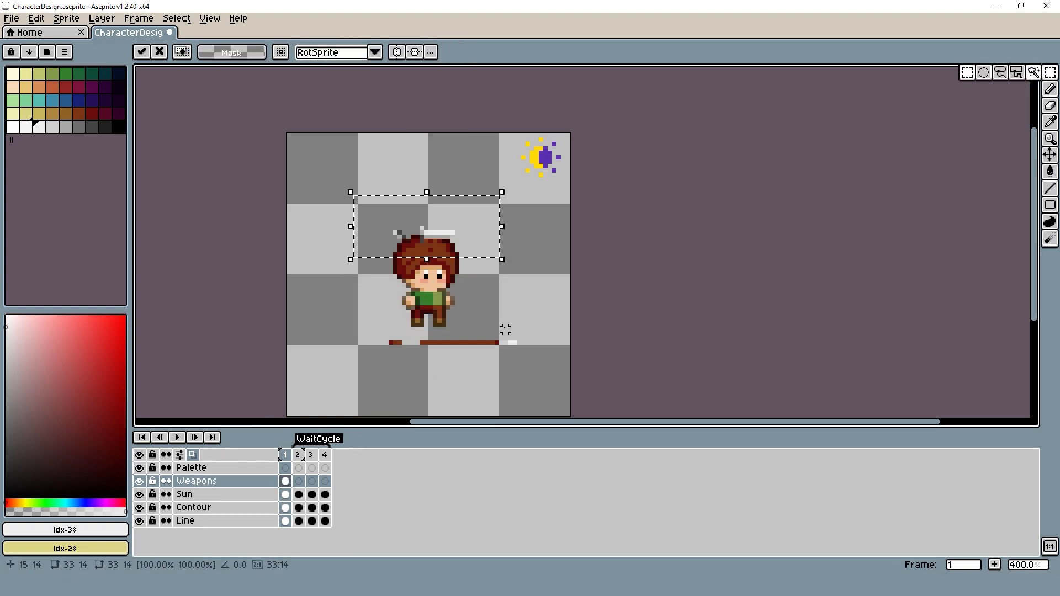
{"action": "key", "text": "shift+Down"}
{"action": "key", "text": "shift+Down"}
- Select the whole spear and move it up to the height of the character's hands
{"action": "left_click_drag", "start_coordinate": [331, 314], "coordinate": [624, 395]}
{"action": "key", "text": "shift+Up"}
{"action": "key", "text": "shift+Up"}
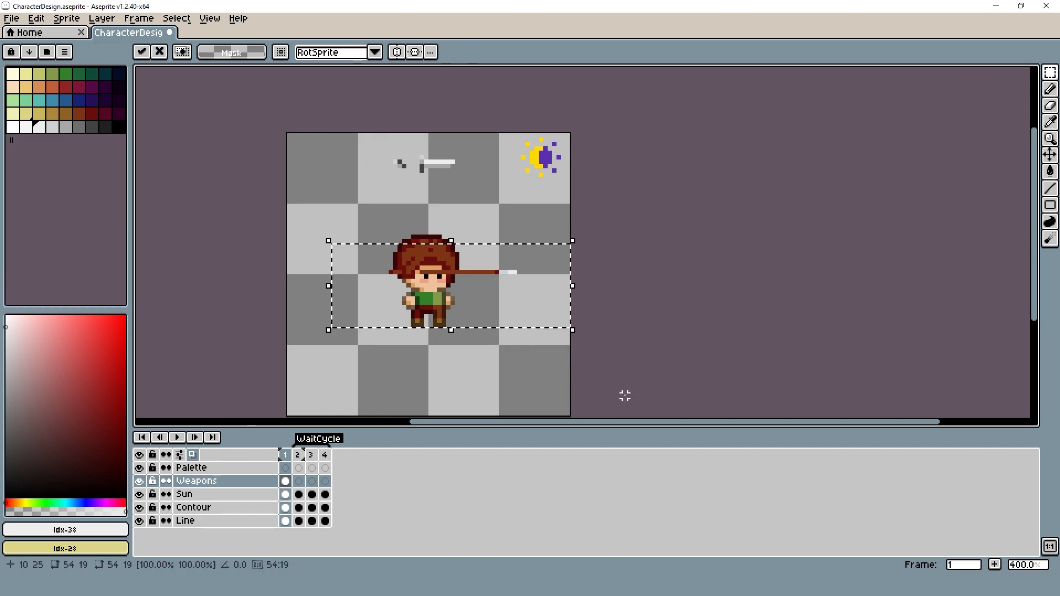
{"action": "key", "text": "Down"}
{"action": "key", "text": "Down"}
{"action": "key", "text": "Down"}
{"action": "key", "text": "Down"}
{"action": "key", "text": "Down"}
{"action": "key", "text": "Down"}
{"action": "key", "text": "Down"}
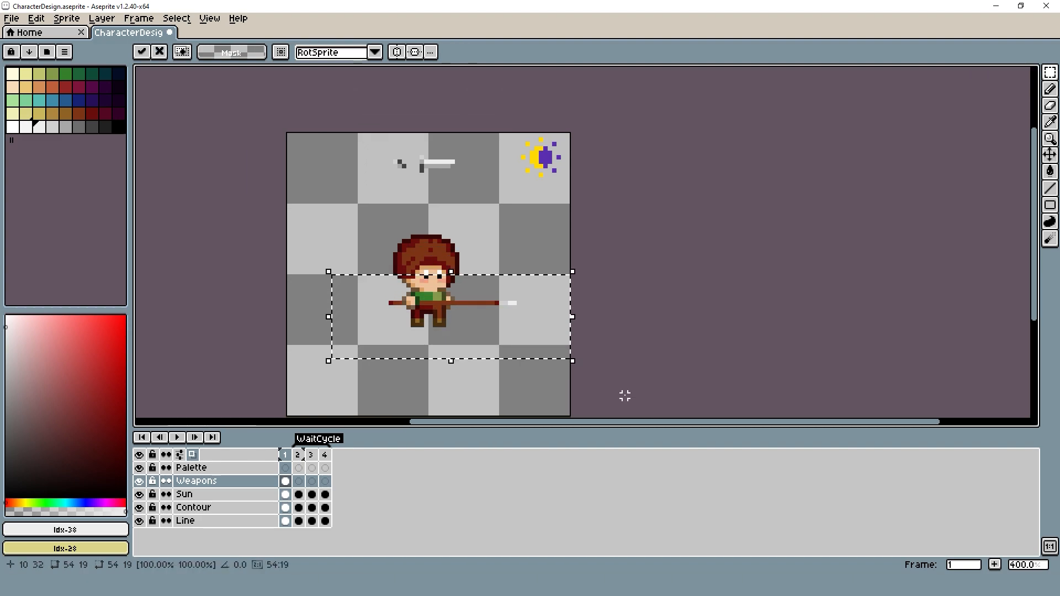
{"action": "left_click", "coordinate": [625, 396]}
- Shorten the spear by selecting its front section and shifting it four pixels back toward the character
{"action": "scroll", "coordinate": [521, 293], "scroll_direction": "up", "scroll_amount": 3}
{"action": "left_click_drag", "start_coordinate": [541, 276], "coordinate": [428, 348]}
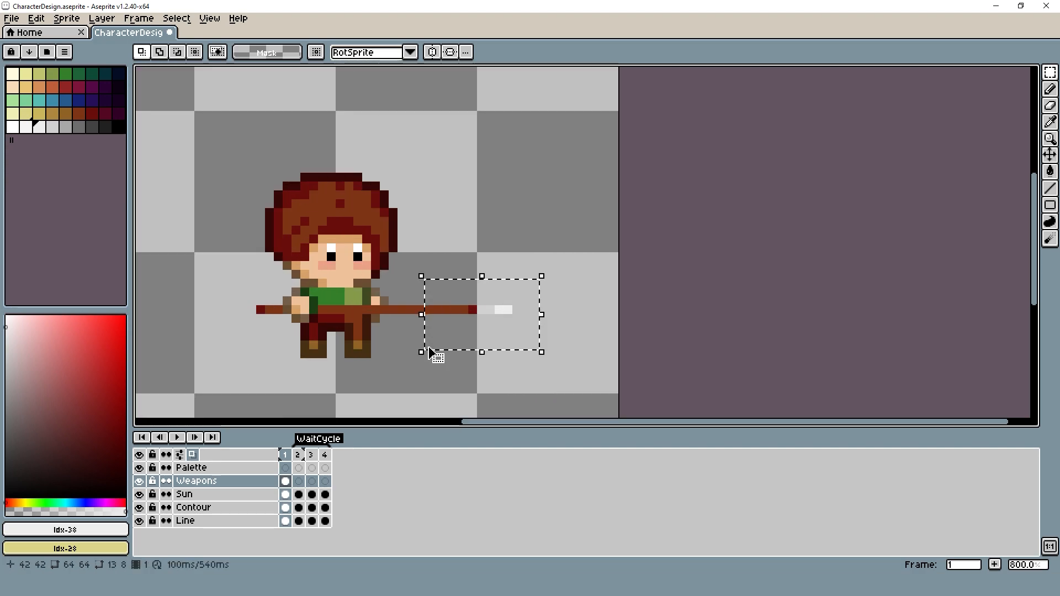
{"action": "key", "text": "Left"}
{"action": "key", "text": "Left"}
{"action": "key", "text": "Left"}
{"action": "key", "text": "Left"}
{"action": "left_click", "coordinate": [402, 221]}
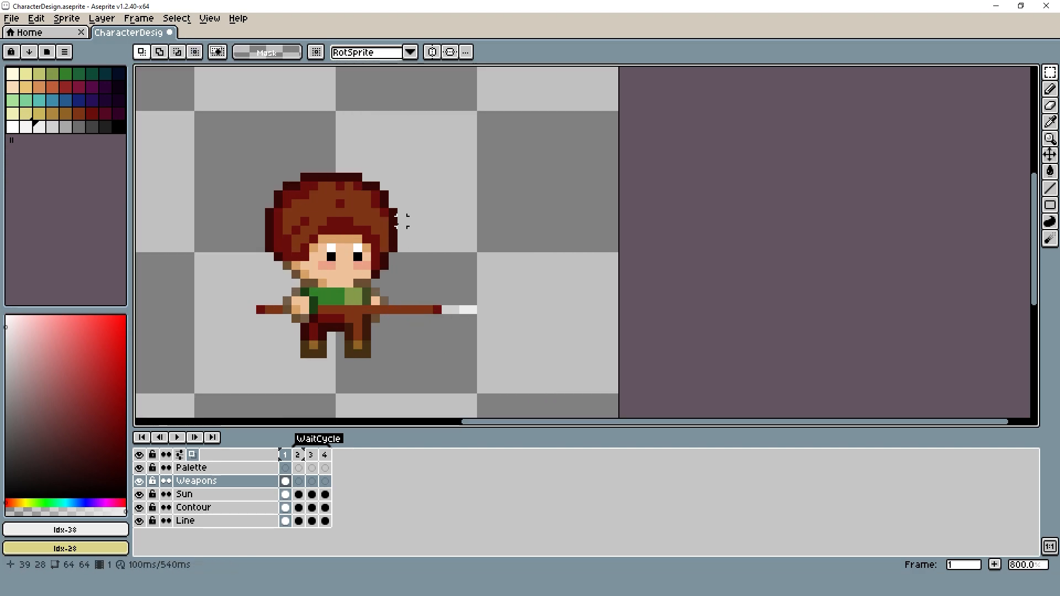
- Select the whole spear and move it up between the stored sword and the character's head
{"action": "scroll", "coordinate": [402, 221], "scroll_direction": "down", "scroll_amount": 2}
{"action": "left_click_drag", "start_coordinate": [267, 227], "coordinate": [518, 346]}
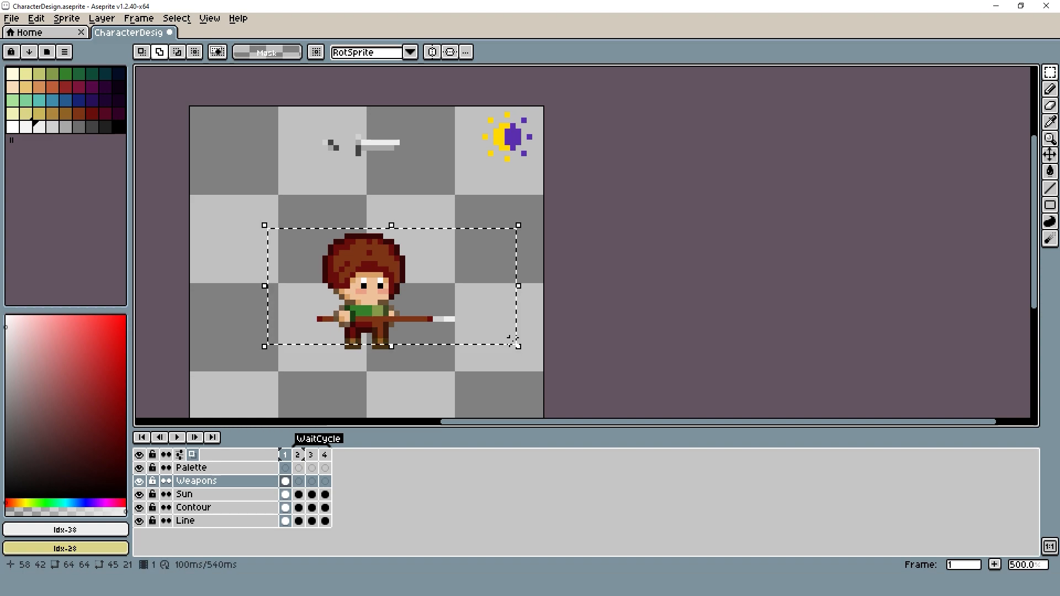
{"action": "key", "text": "Up"}
{"action": "key", "text": "Up"}
{"action": "key", "text": "Up"}
{"action": "key", "text": "Up"}
{"action": "key", "text": "Up"}
{"action": "key", "text": "Up"}
{"action": "key", "text": "Up"}
{"action": "key", "text": "Up"}
{"action": "key", "text": "Up"}
{"action": "key", "text": "Up"}
{"action": "key", "text": "Up"}
{"action": "key", "text": "Up"}
{"action": "key", "text": "Up"}
{"action": "key", "text": "Up"}
{"action": "key", "text": "Up"}
{"action": "key", "text": "Up"}
{"action": "key", "text": "Up"}
{"action": "key", "text": "Up"}
{"action": "key", "text": "Up"}
{"action": "key", "text": "Up"}
{"action": "key", "text": "Down"}
{"action": "key", "text": "Down"}
{"action": "left_click", "coordinate": [512, 341]}
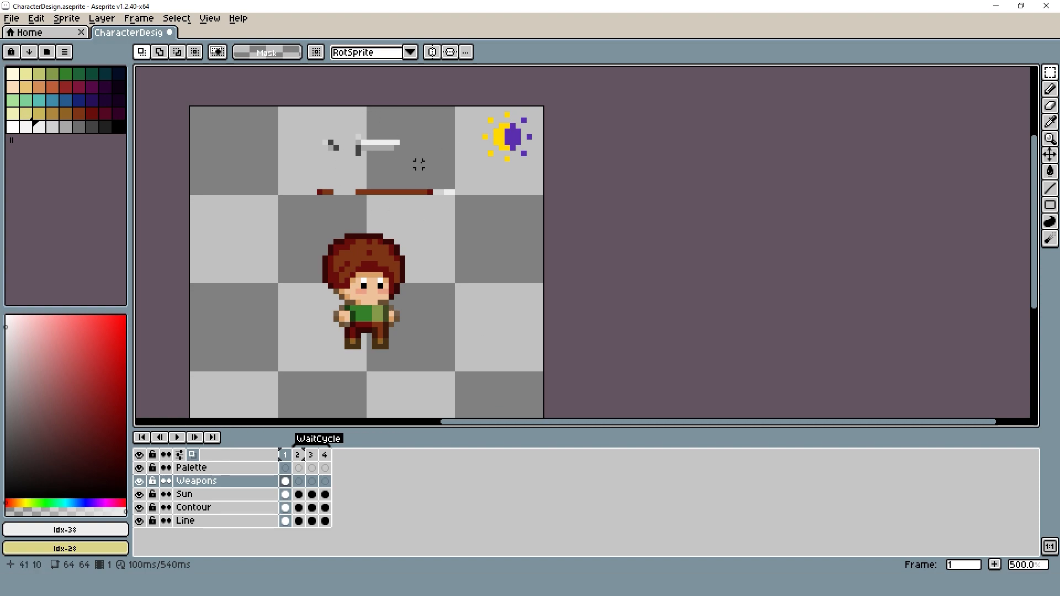
- Draw a curved bow limb about ten pixels wide in dark purple (Idx-35) below the character's rear hand with the Pencil
{"action": "scroll", "coordinate": [378, 293], "scroll_direction": "up", "scroll_amount": 2}
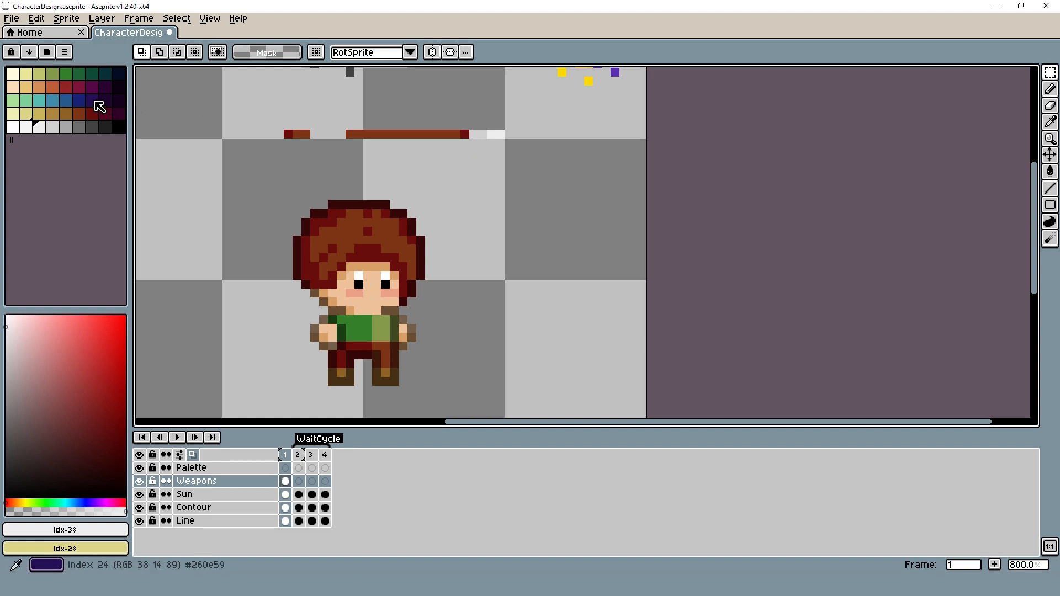
{"action": "left_click", "coordinate": [78, 90]}
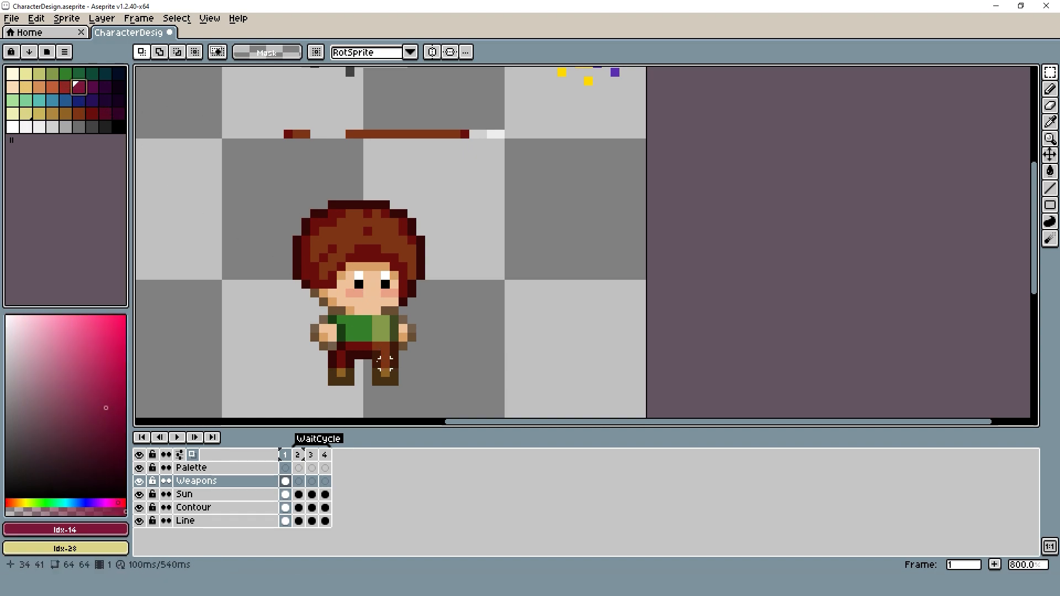
{"action": "scroll", "coordinate": [347, 338], "scroll_direction": "up", "scroll_amount": 3}
{"action": "key", "text": "b"}
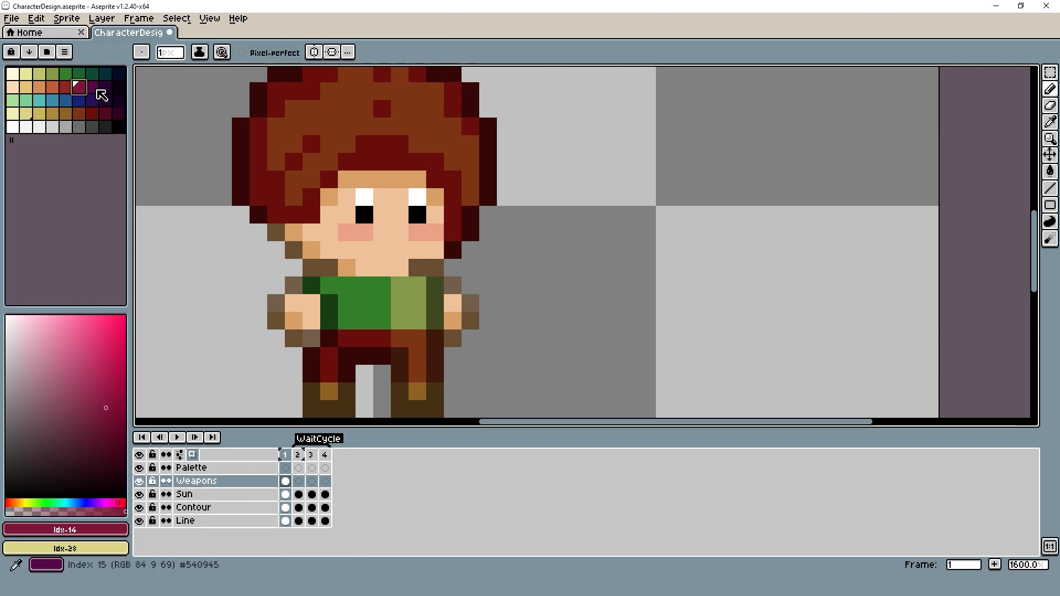
{"action": "left_click", "coordinate": [105, 114]}
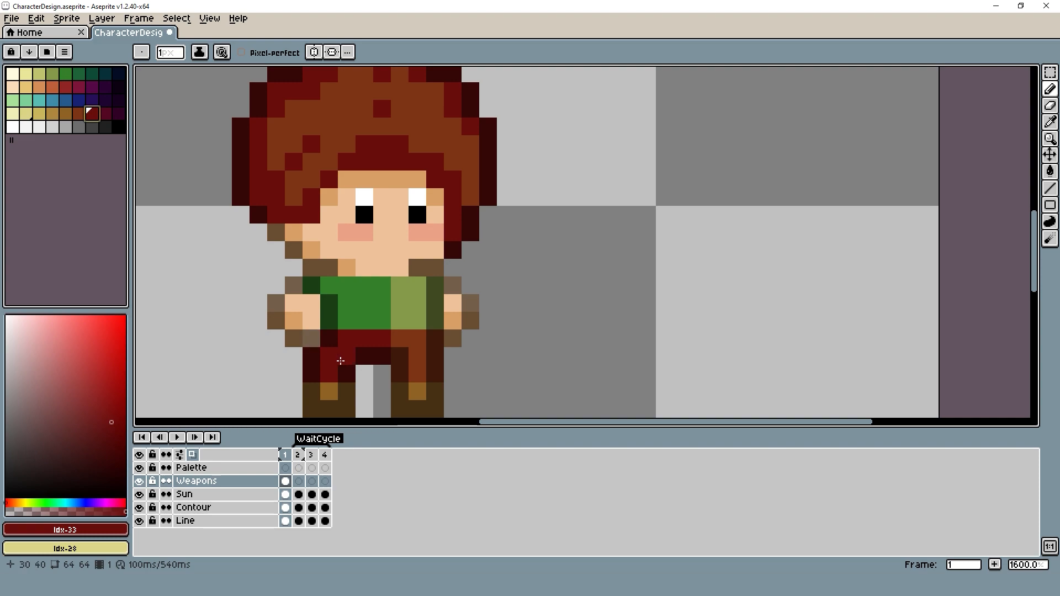
{"action": "left_click", "coordinate": [118, 113]}
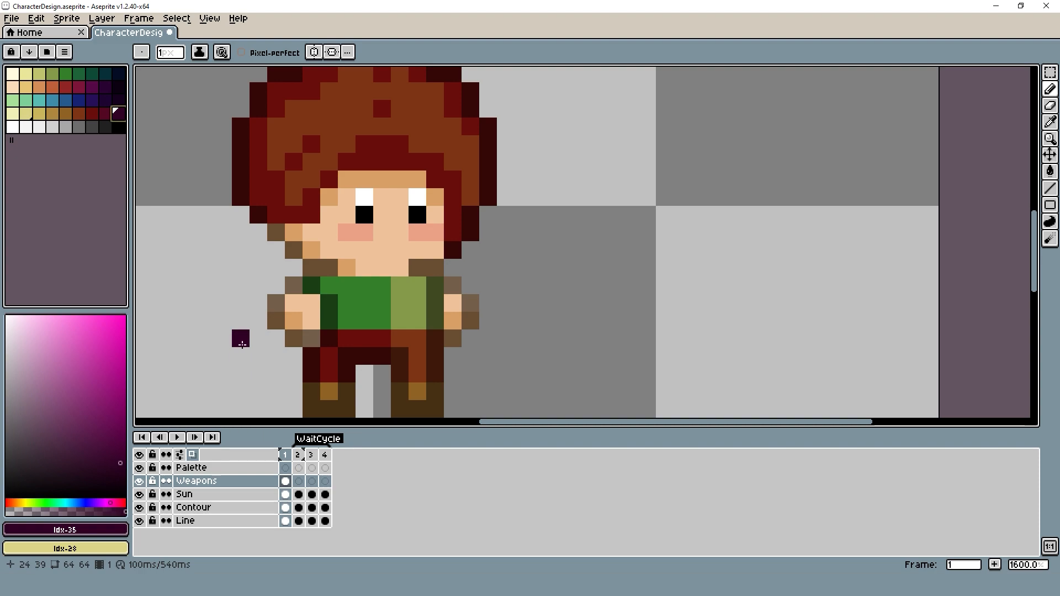
{"action": "left_click", "coordinate": [224, 324]}
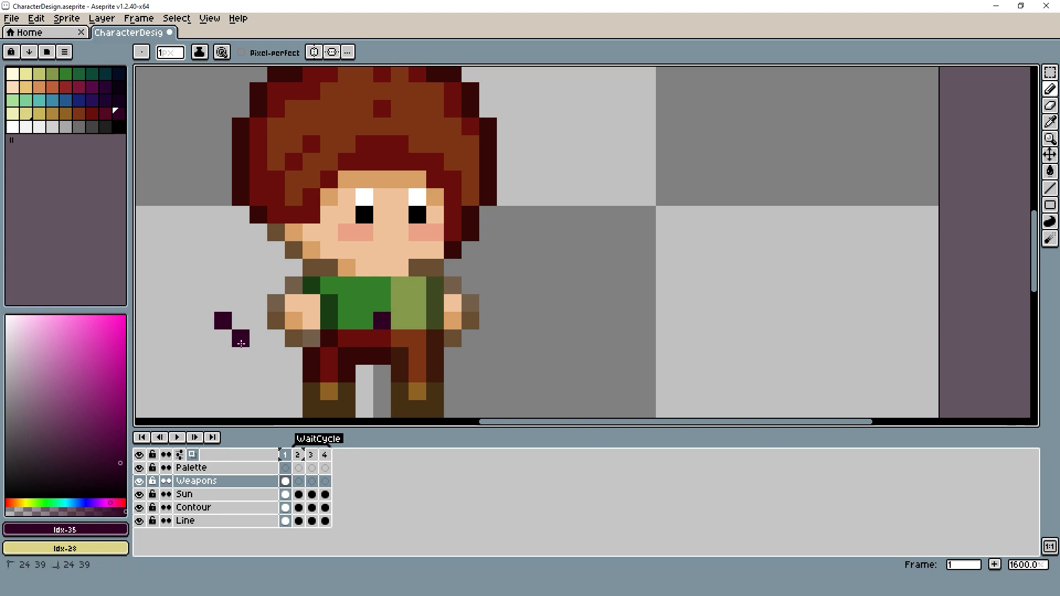
{"action": "left_click_drag", "start_coordinate": [265, 358], "coordinate": [272, 356]}
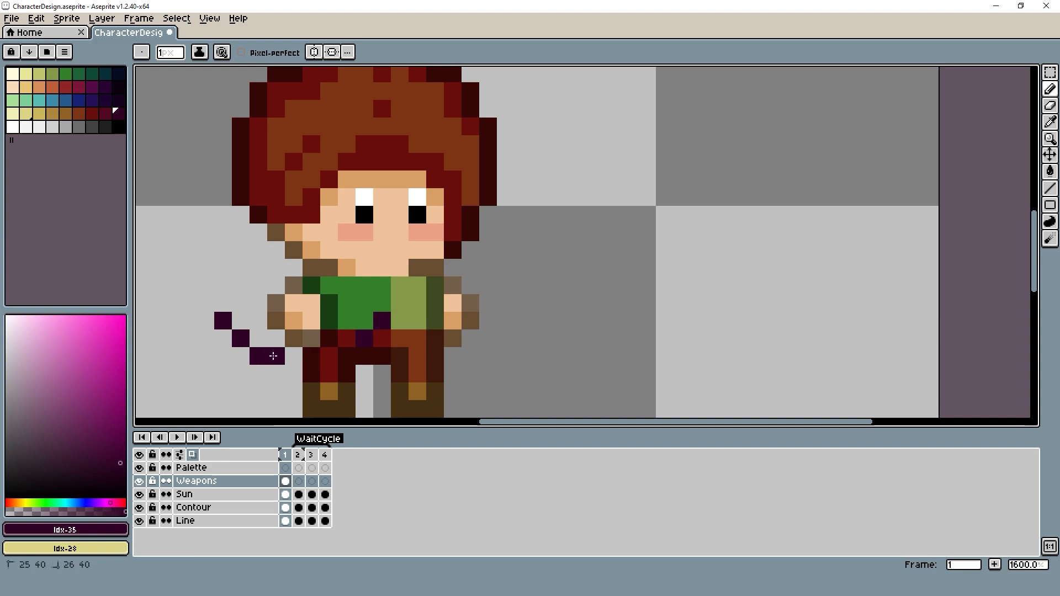
{"action": "left_click", "coordinate": [338, 359]}
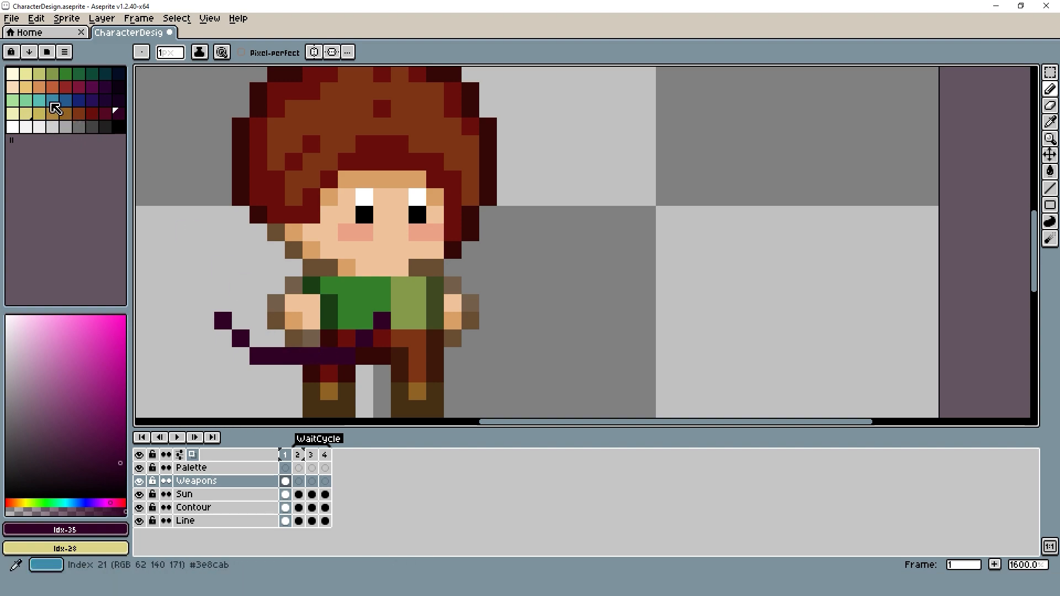
- Draw the bow's string in blue (Idx-21), two pixels on each side of the character's rear hand
{"action": "left_click", "coordinate": [52, 102]}
{"action": "left_click", "coordinate": [249, 302]}
{"action": "left_click", "coordinate": [259, 321]}
{"action": "left_click", "coordinate": [347, 320]}
{"action": "left_click", "coordinate": [365, 320]}
{"action": "left_click", "coordinate": [310, 335]}
{"action": "scroll", "coordinate": [378, 321], "scroll_direction": "down", "scroll_amount": 6}
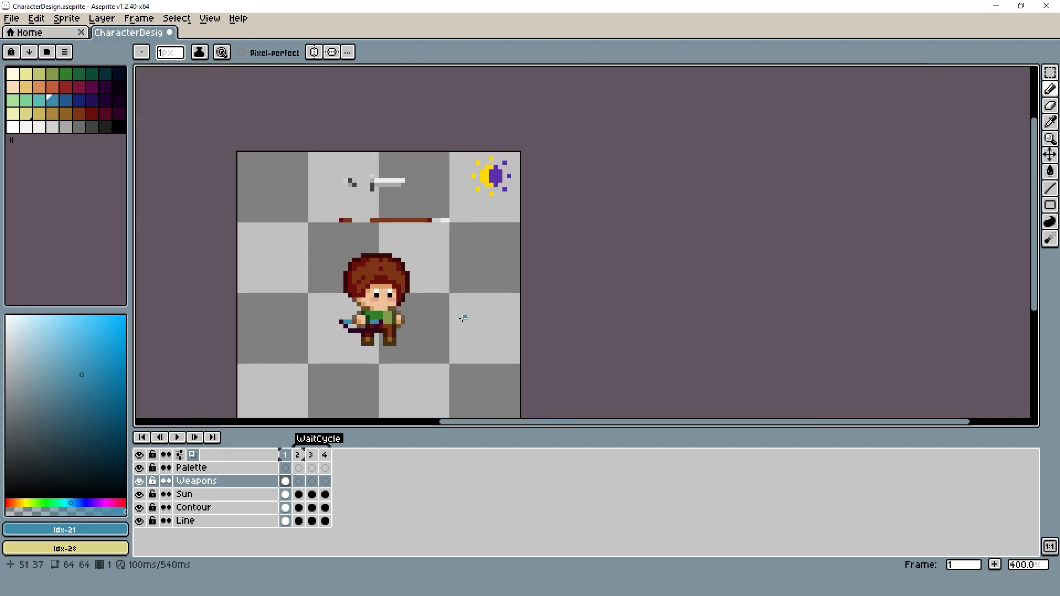
- Recolor the four bowstring pixels beside the rear hand brown (Idx-31)
{"action": "scroll", "coordinate": [406, 320], "scroll_direction": "up", "scroll_amount": 7}
{"action": "left_click", "coordinate": [65, 116]}
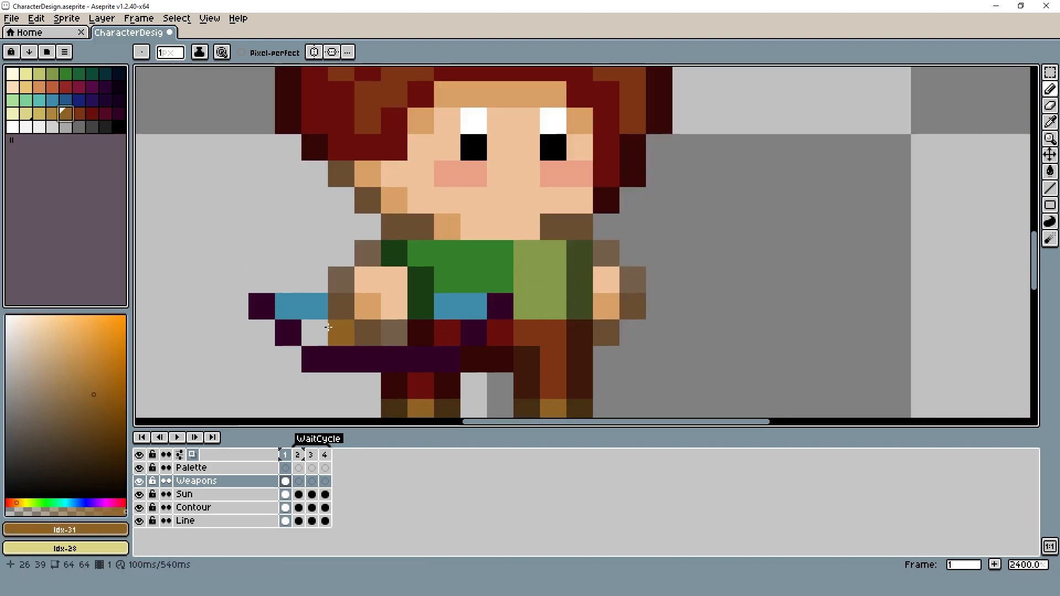
{"action": "left_click", "coordinate": [289, 306]}
{"action": "left_click", "coordinate": [315, 307]}
{"action": "left_click", "coordinate": [447, 306]}
{"action": "left_click", "coordinate": [474, 306]}
{"action": "scroll", "coordinate": [475, 292], "scroll_direction": "down", "scroll_amount": 4}
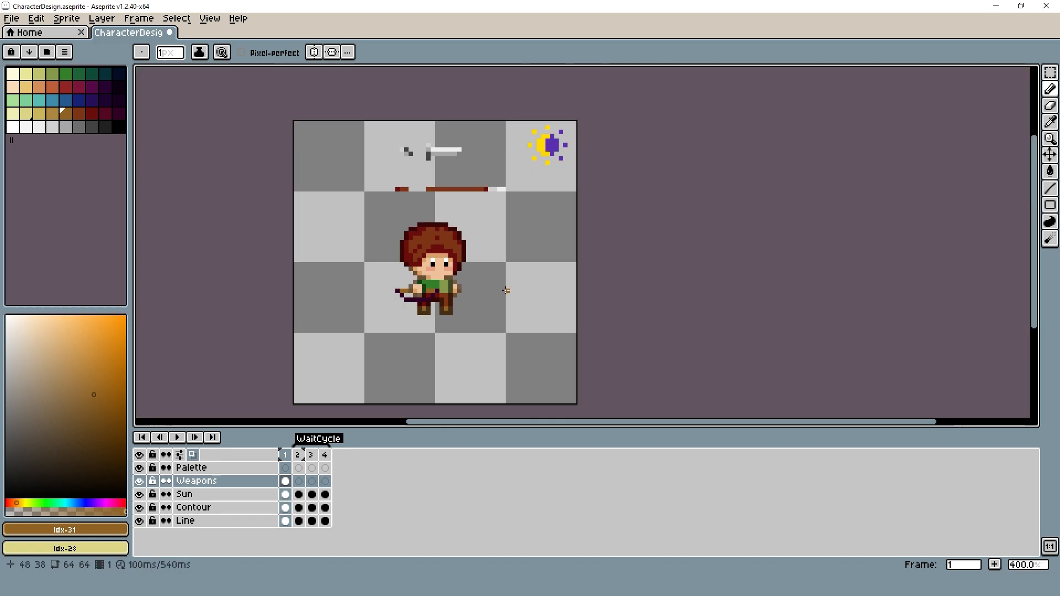
- Recolor the front end of the bow's limb with the lighter wine red (Idx-34)
{"action": "scroll", "coordinate": [325, 239], "scroll_direction": "up", "scroll_amount": 4}
{"action": "left_click", "coordinate": [361, 265], "text": "alt"}
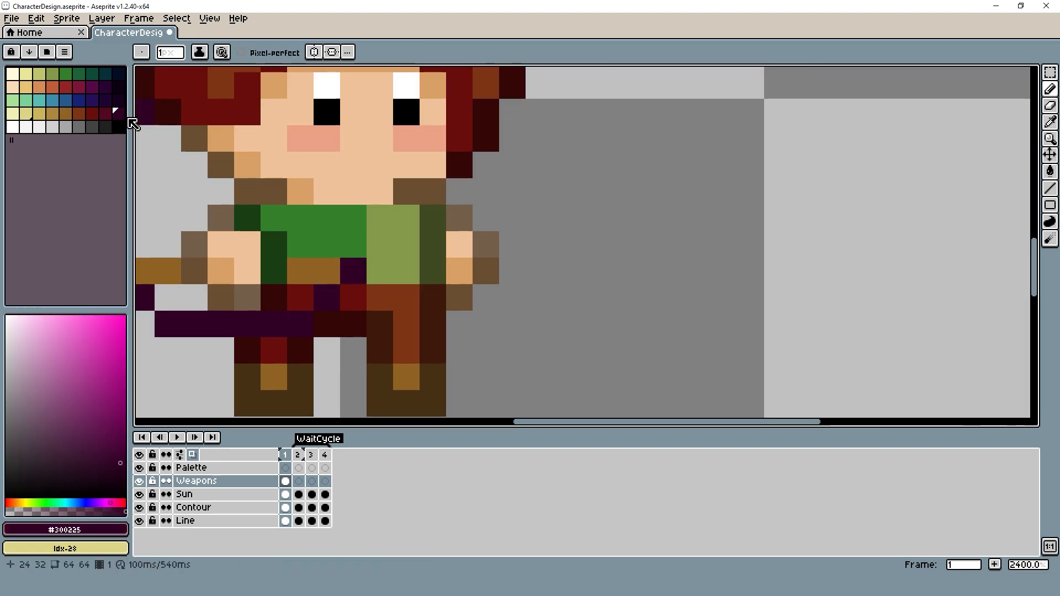
{"action": "left_click", "coordinate": [353, 271]}
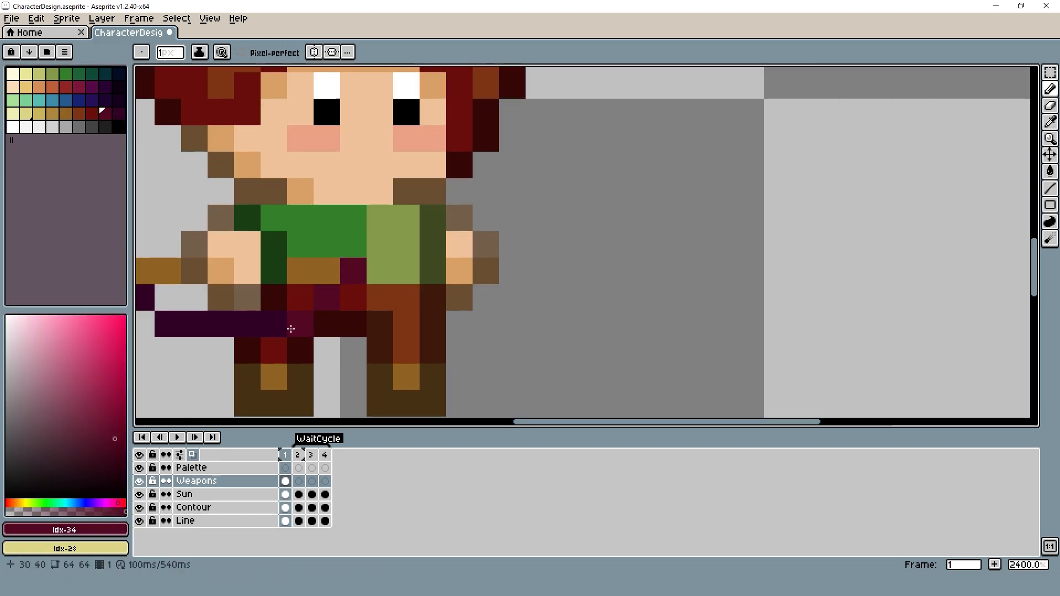
{"action": "scroll", "coordinate": [291, 329], "scroll_direction": "down", "scroll_amount": 7}
{"action": "scroll", "coordinate": [290, 337], "scroll_direction": "up", "scroll_amount": 4}
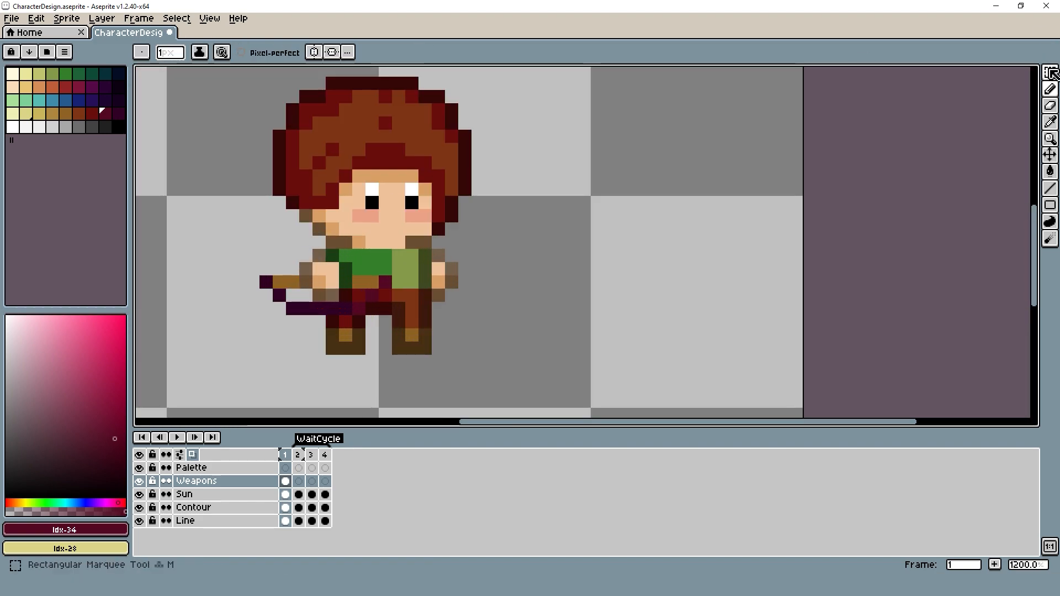
- Select the bow on the Weapons layer, move it one pixel up and deselect it
{"action": "key", "text": "m"}
{"action": "scroll", "coordinate": [427, 243], "scroll_direction": "down", "scroll_amount": 3}
{"action": "mouse_move", "coordinate": [325, 234]}
{"action": "left_mouse_down"}
{"action": "mouse_move", "coordinate": [451, 309]}
{"action": "mouse_move", "coordinate": [350, 265]}
{"action": "mouse_move", "coordinate": [327, 241]}
{"action": "mouse_move", "coordinate": [625, 338]}
{"action": "left_mouse_up"}
{"action": "left_click", "coordinate": [302, 243]}
{"action": "scroll", "coordinate": [332, 243], "scroll_direction": "up", "scroll_amount": 3}
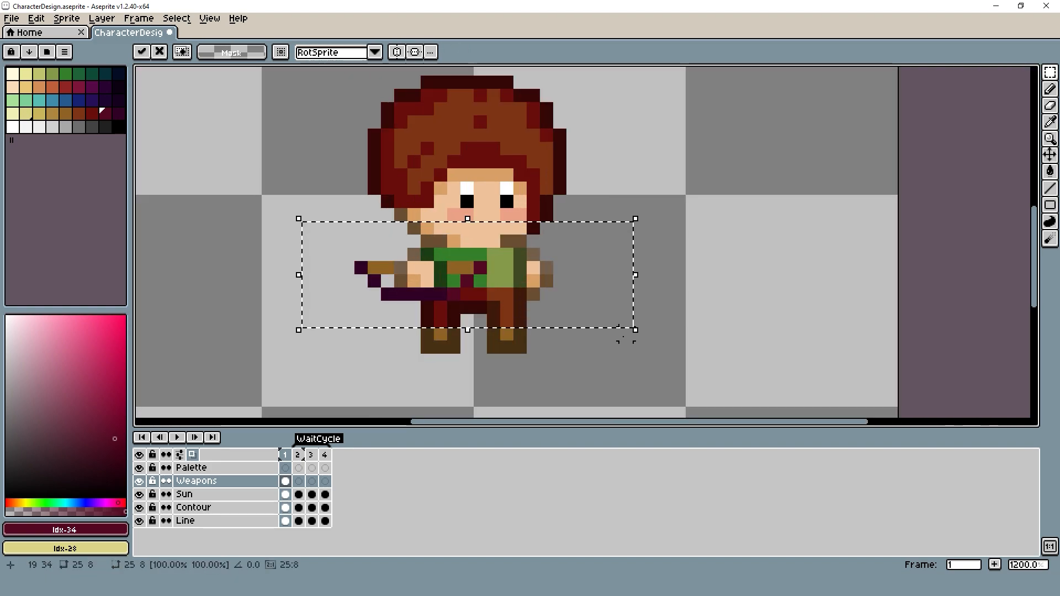
{"action": "left_click", "coordinate": [759, 265]}
- Erase the middle of the bow's limb over the hand and body, and move the bow to the upper-left canvas area beside the other weapons
{"action": "scroll", "coordinate": [375, 317], "scroll_direction": "up", "scroll_amount": 3}
{"action": "key", "text": "e"}
{"action": "left_click_drag", "start_coordinate": [447, 299], "coordinate": [505, 298]}
{"action": "key", "text": "ctrl+z"}
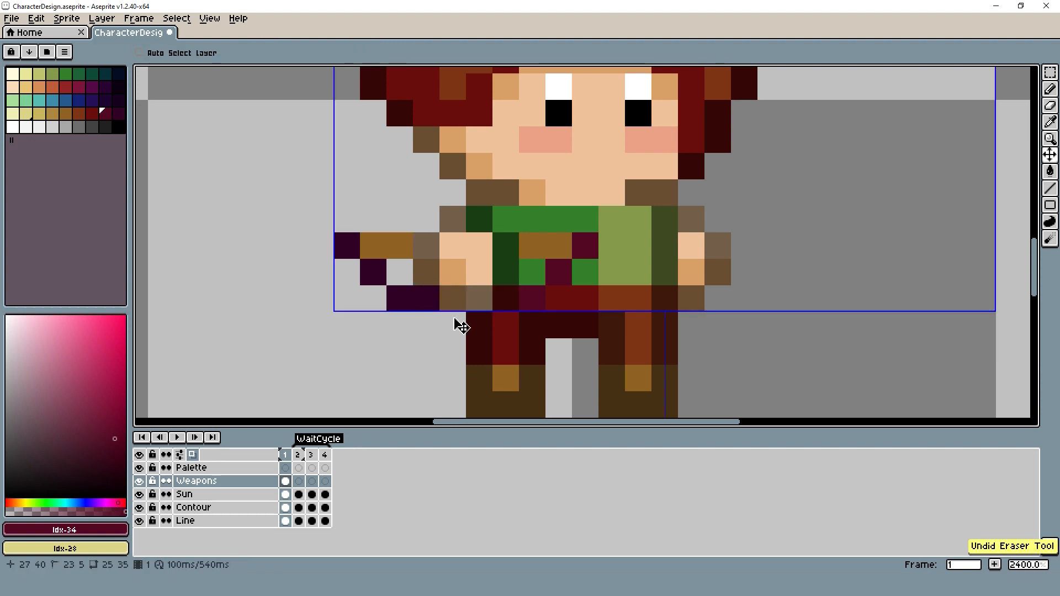
{"action": "left_click", "coordinate": [426, 299]}
{"action": "left_click", "coordinate": [539, 300]}
{"action": "key", "text": "ctrl"}
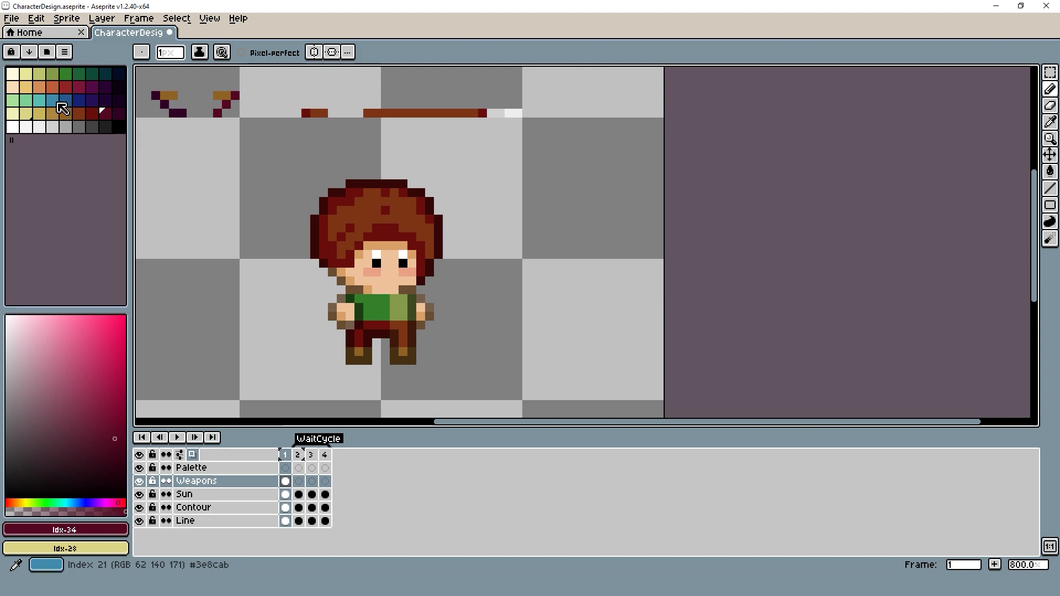
- Stamp a round blue (Idx-21) shield over the character's rear hand with an 8 px Pencil
{"action": "left_click", "coordinate": [56, 102]}
{"action": "key", "text": "plus"}
{"action": "key", "text": "plus"}
{"action": "key", "text": "plus"}
{"action": "key", "text": "plus"}
{"action": "key", "text": "plus"}
{"action": "key", "text": "plus"}
{"action": "left_click", "coordinate": [342, 310]}
{"action": "key", "text": "plus"}
{"action": "left_click", "coordinate": [342, 318]}
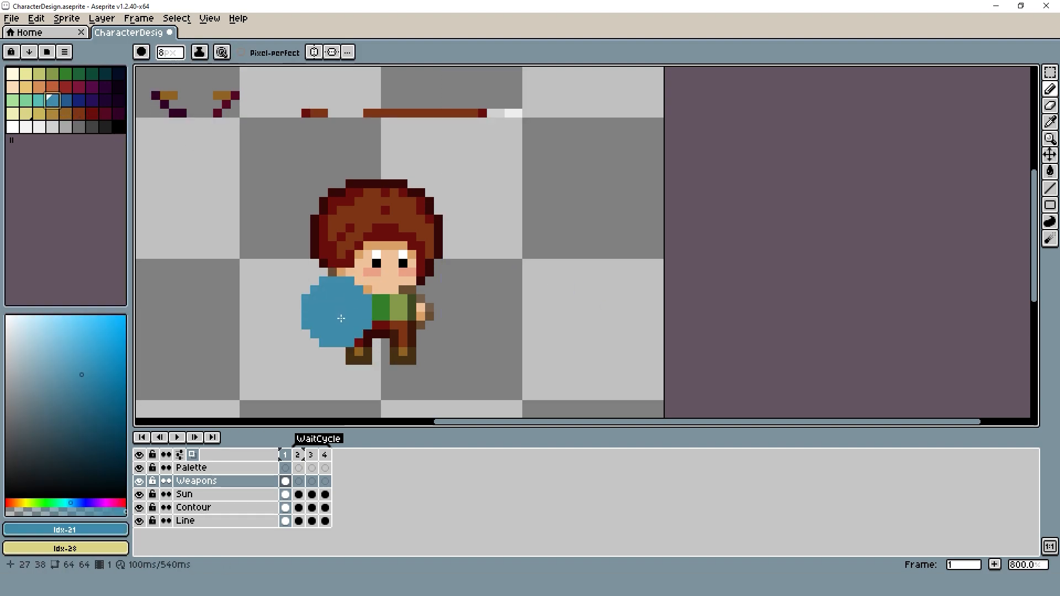
- Draw a teal (Idx-20) highlight along the shield's upper and front edge with a 1 px Pencil
{"action": "scroll", "coordinate": [348, 355], "scroll_direction": "down", "scroll_amount": 7}
{"action": "scroll", "coordinate": [345, 313], "scroll_direction": "up", "scroll_amount": 3}
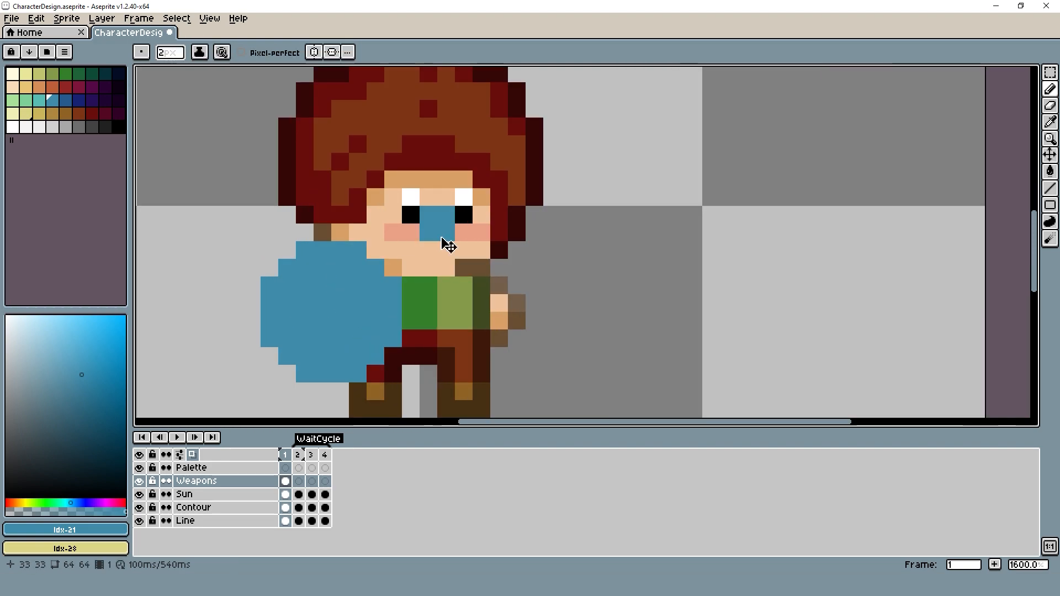
{"action": "scroll", "coordinate": [514, 245], "scroll_direction": "down", "scroll_amount": 3}
{"action": "left_click_drag", "start_coordinate": [618, 150], "coordinate": [595, 208]}
{"action": "key", "text": "minus"}
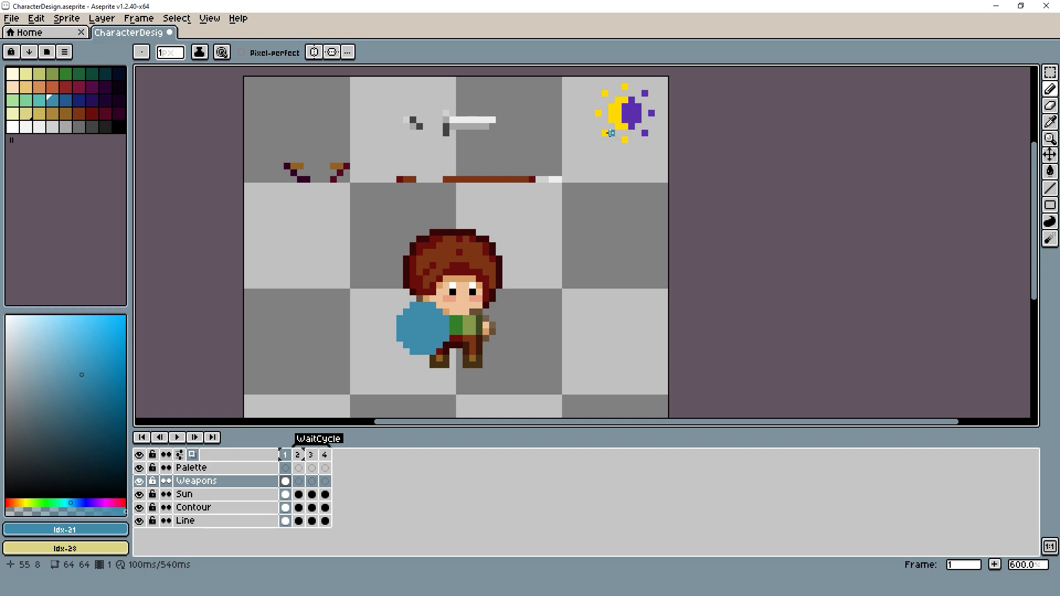
{"action": "scroll", "coordinate": [437, 320], "scroll_direction": "up", "scroll_amount": 3}
{"action": "left_click", "coordinate": [414, 300], "text": "alt"}
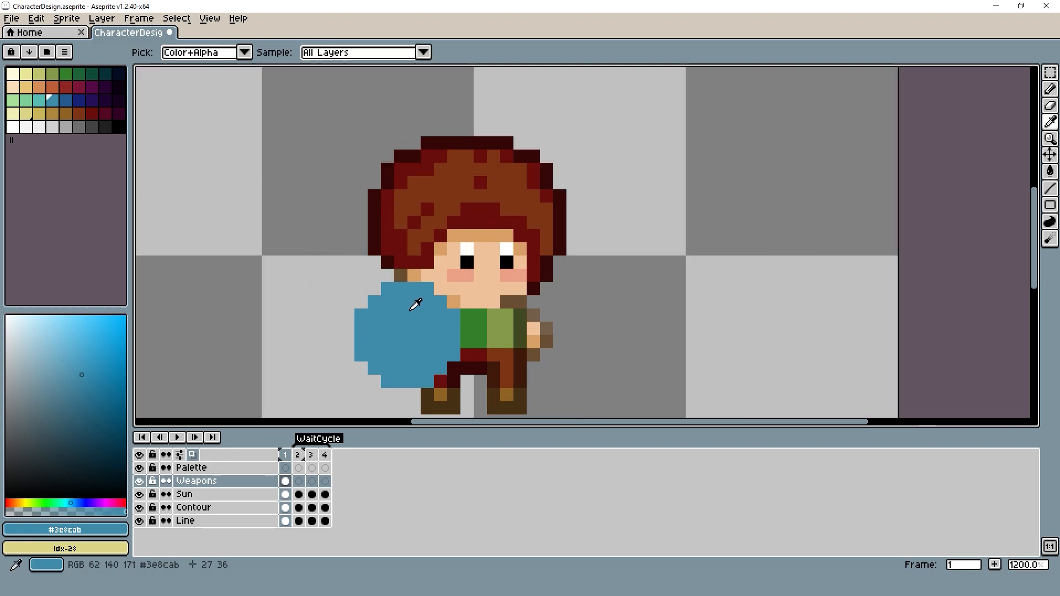
{"action": "left_click", "coordinate": [39, 102]}
{"action": "scroll", "coordinate": [463, 316], "scroll_direction": "up", "scroll_amount": 3}
{"action": "left_click", "coordinate": [464, 317]}
{"action": "mouse_move", "coordinate": [483, 315]}
{"action": "left_mouse_down"}
{"action": "mouse_move", "coordinate": [462, 312]}
{"action": "mouse_move", "coordinate": [531, 362]}
{"action": "left_mouse_up"}
{"action": "left_click_drag", "start_coordinate": [552, 331], "coordinate": [549, 247]}
{"action": "left_click_drag", "start_coordinate": [537, 314], "coordinate": [531, 360]}
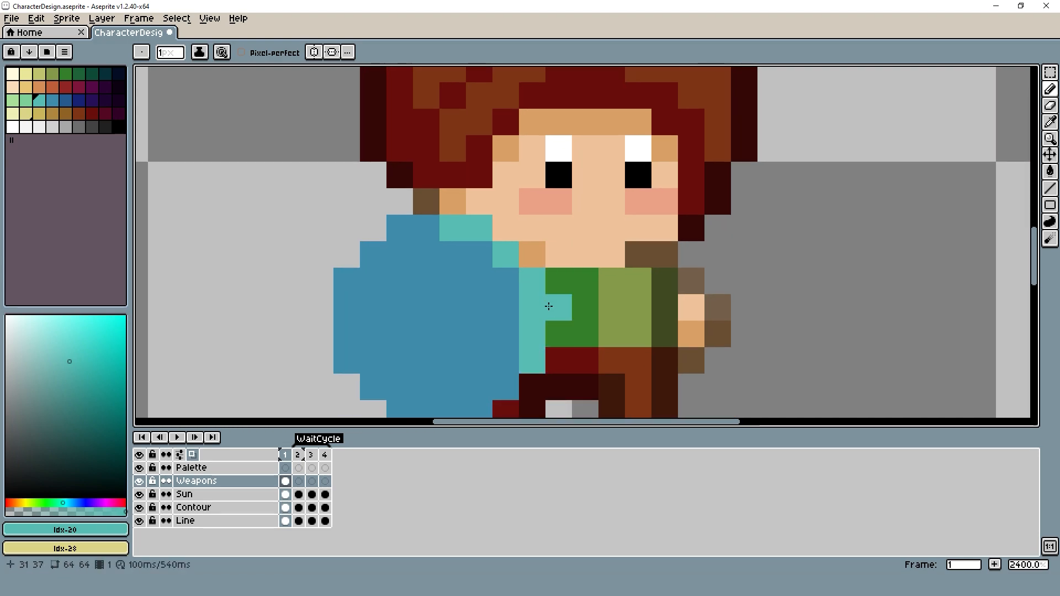
- Extend the shield's teal highlight by one pixel at its lower front corner
{"action": "scroll", "coordinate": [529, 340], "scroll_direction": "down", "scroll_amount": 3}
{"action": "scroll", "coordinate": [516, 356], "scroll_direction": "down", "scroll_amount": 4}
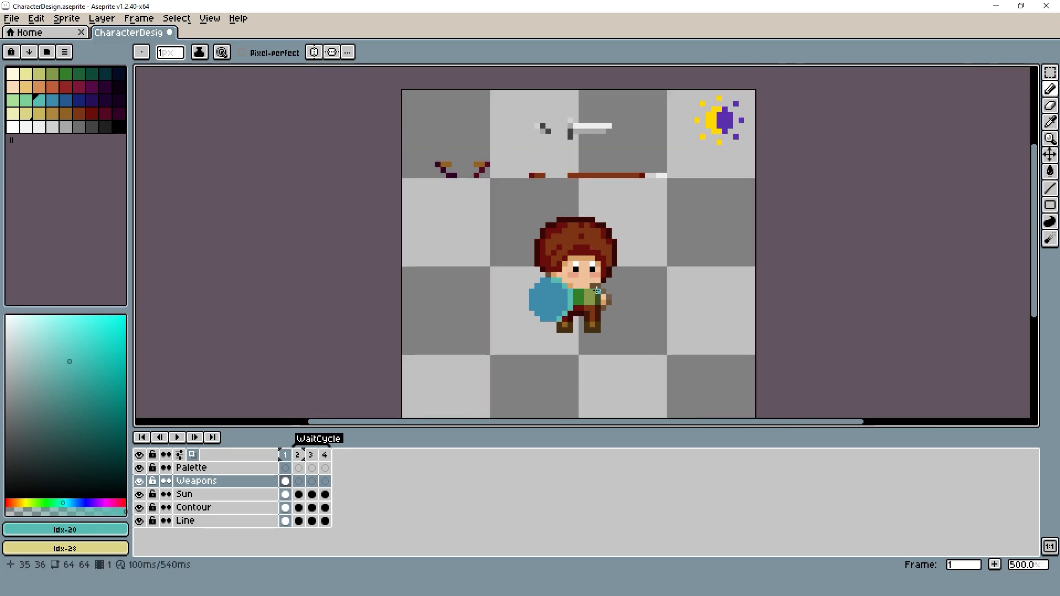
{"action": "scroll", "coordinate": [539, 280], "scroll_direction": "up", "scroll_amount": 2}
{"action": "key", "text": "ctrl+z"}
{"action": "left_click", "coordinate": [537, 273]}
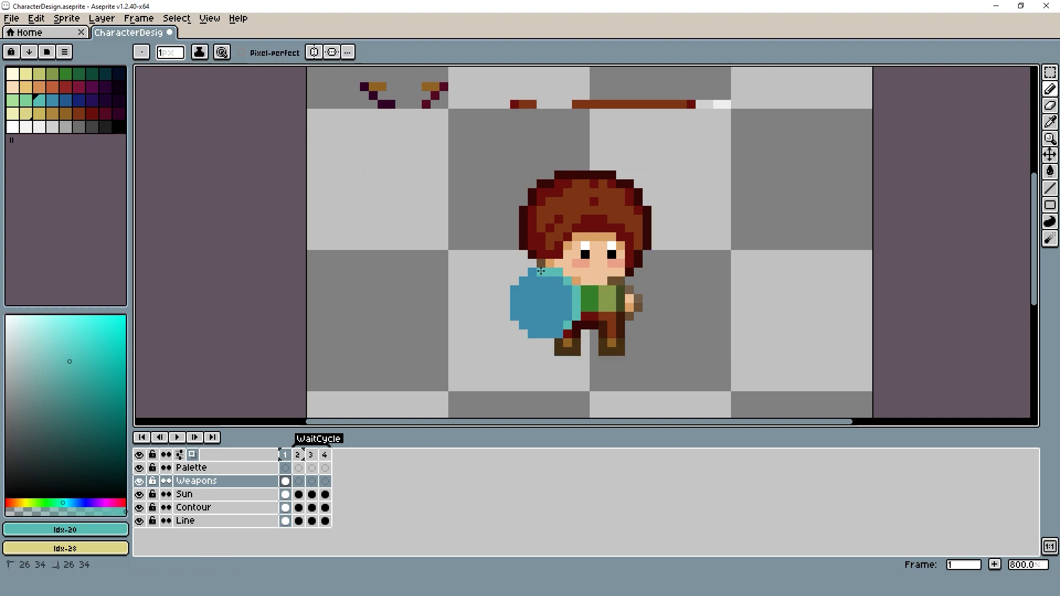
- Shade the shield's lower rear edge with darker blue (Idx-22)
{"action": "left_click", "coordinate": [57, 102]}
{"action": "left_click", "coordinate": [65, 101]}
{"action": "left_click", "coordinate": [524, 325]}
{"action": "scroll", "coordinate": [563, 317], "scroll_direction": "up", "scroll_amount": 1}
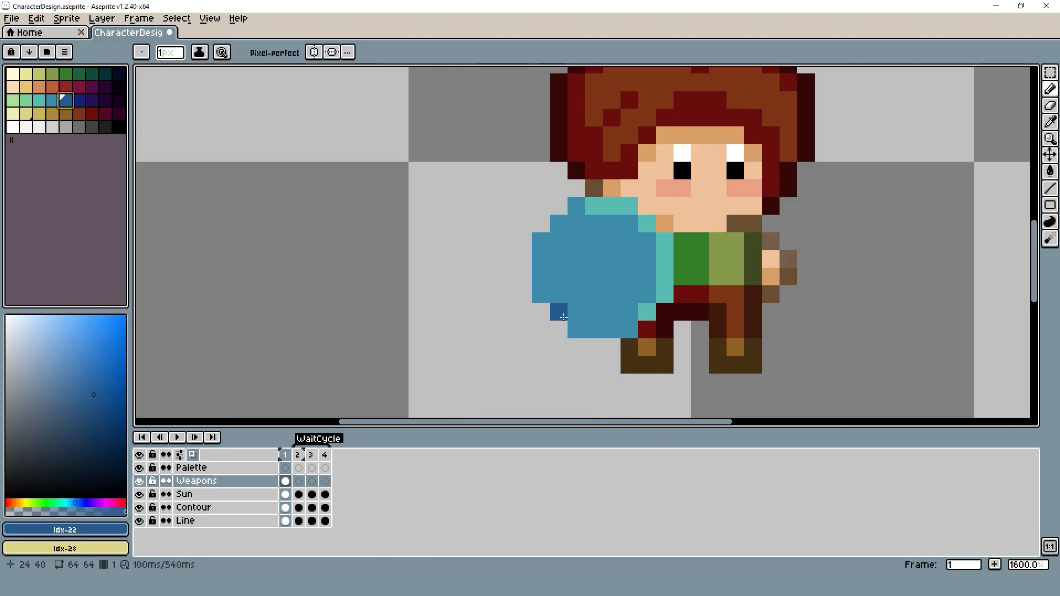
{"action": "mouse_move", "coordinate": [562, 286]}
{"action": "left_mouse_down"}
{"action": "mouse_move", "coordinate": [561, 316]}
{"action": "mouse_move", "coordinate": [543, 274]}
{"action": "mouse_move", "coordinate": [579, 319]}
{"action": "left_mouse_up"}
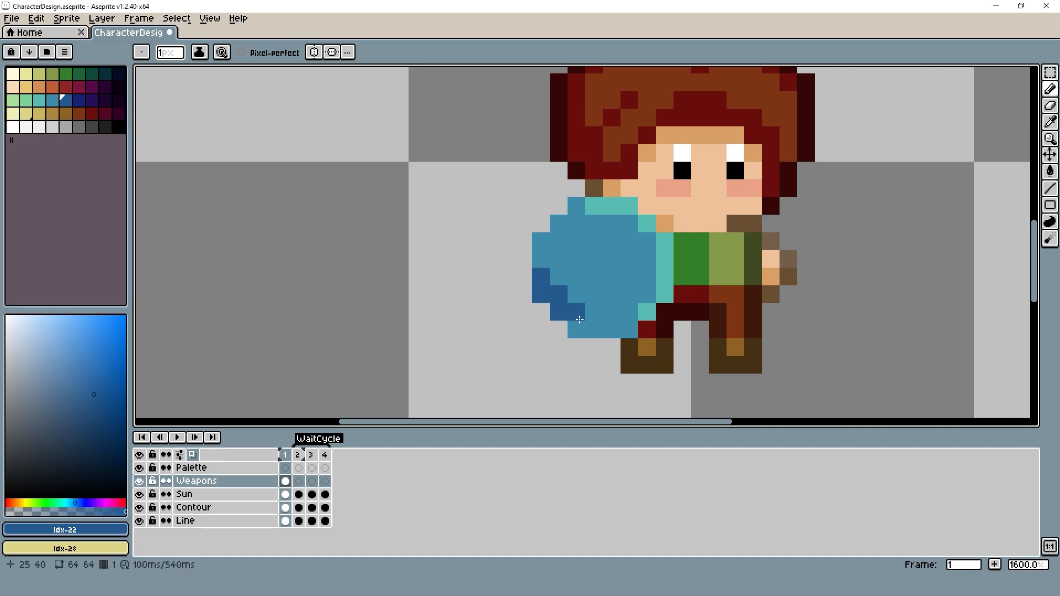
{"action": "scroll", "coordinate": [659, 272], "scroll_direction": "down", "scroll_amount": 4}
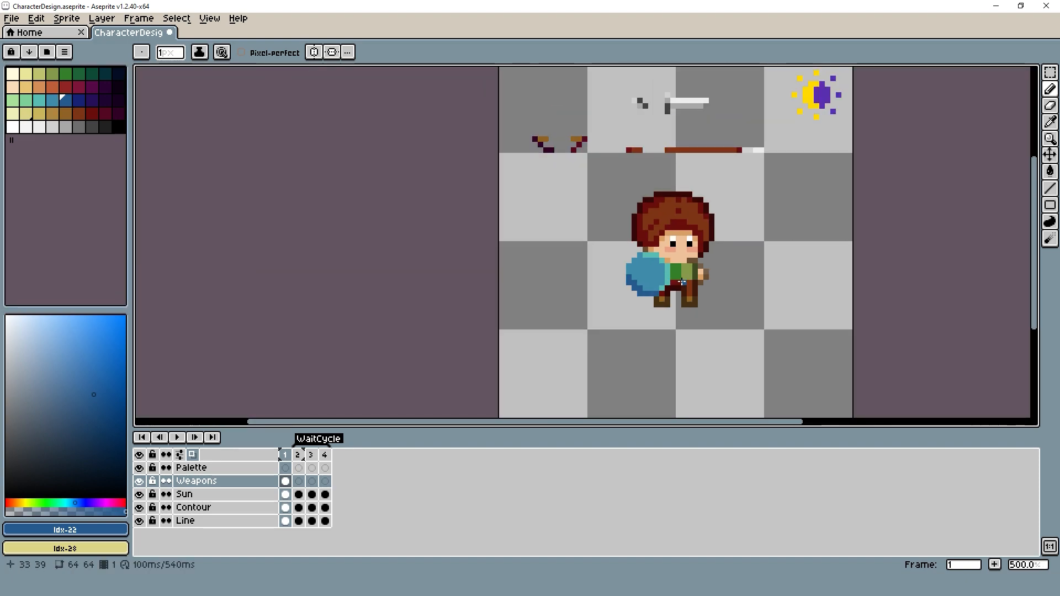
- Extend the dark blue shading along the shield's rear and bottom edges and widen it inward
{"action": "scroll", "coordinate": [581, 241], "scroll_direction": "up", "scroll_amount": 4}
{"action": "left_click_drag", "start_coordinate": [573, 261], "coordinate": [604, 204]}
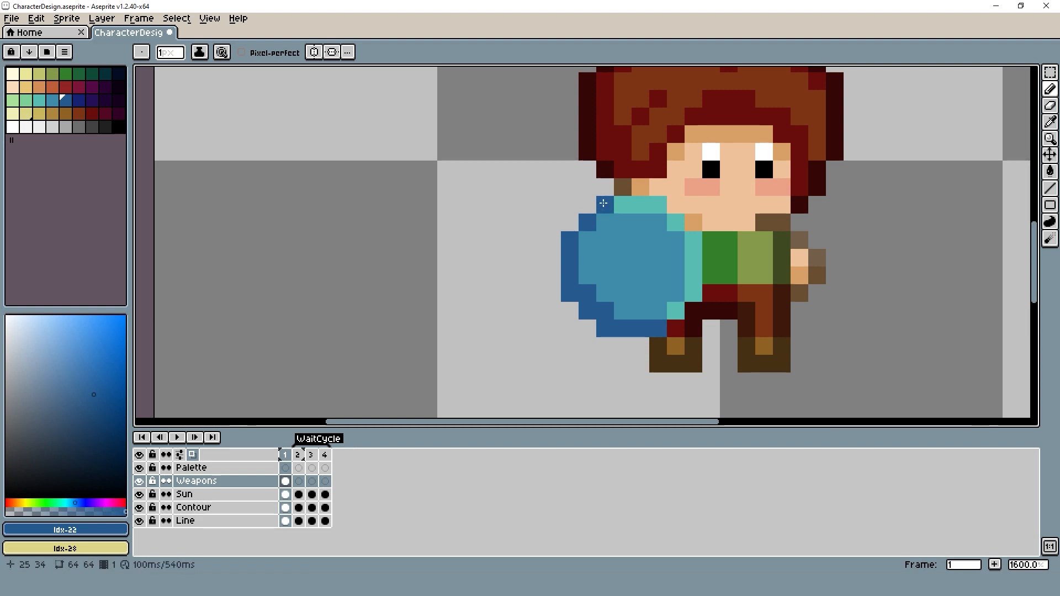
{"action": "mouse_move", "coordinate": [605, 273]}
{"action": "left_mouse_down"}
{"action": "mouse_move", "coordinate": [587, 279]}
{"action": "mouse_move", "coordinate": [604, 293]}
{"action": "left_mouse_up"}
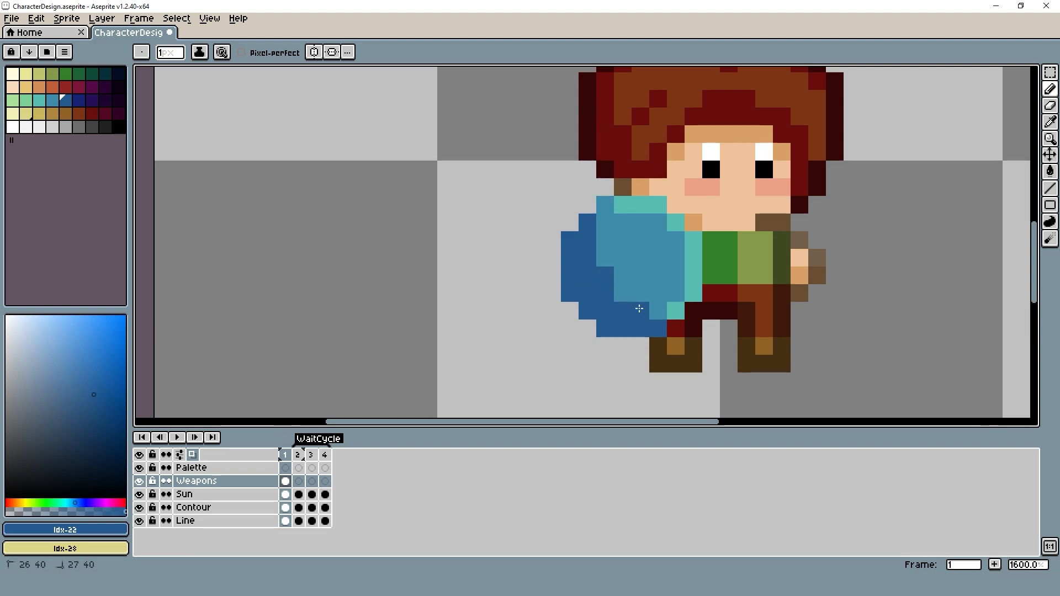
{"action": "scroll", "coordinate": [559, 275], "scroll_direction": "down", "scroll_amount": 2}
{"action": "scroll", "coordinate": [608, 282], "scroll_direction": "up", "scroll_amount": 1}
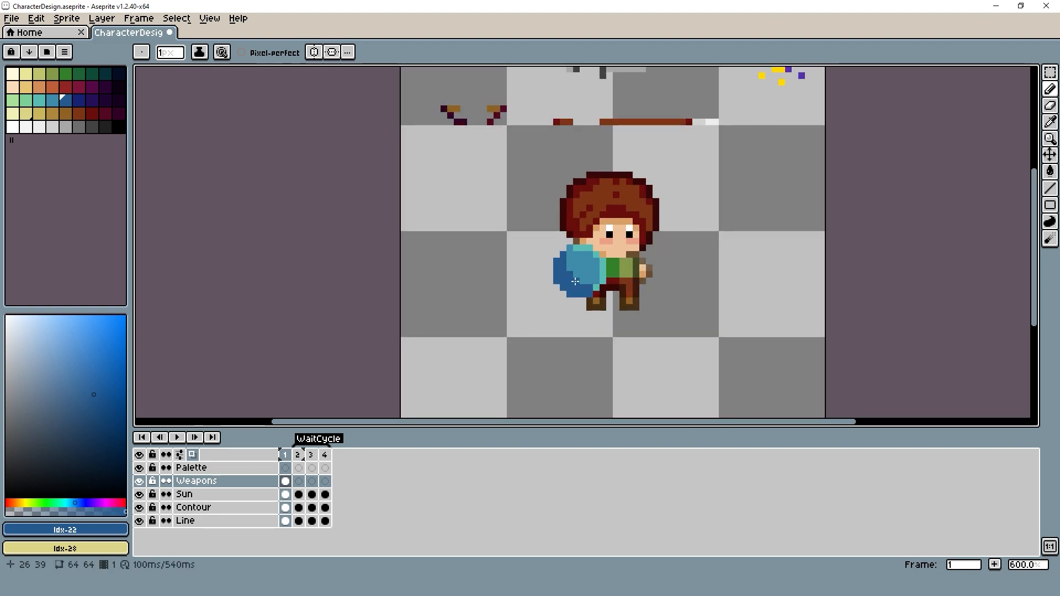
{"action": "scroll", "coordinate": [663, 283], "scroll_direction": "down", "scroll_amount": 1}
{"action": "scroll", "coordinate": [664, 283], "scroll_direction": "up", "scroll_amount": 5}
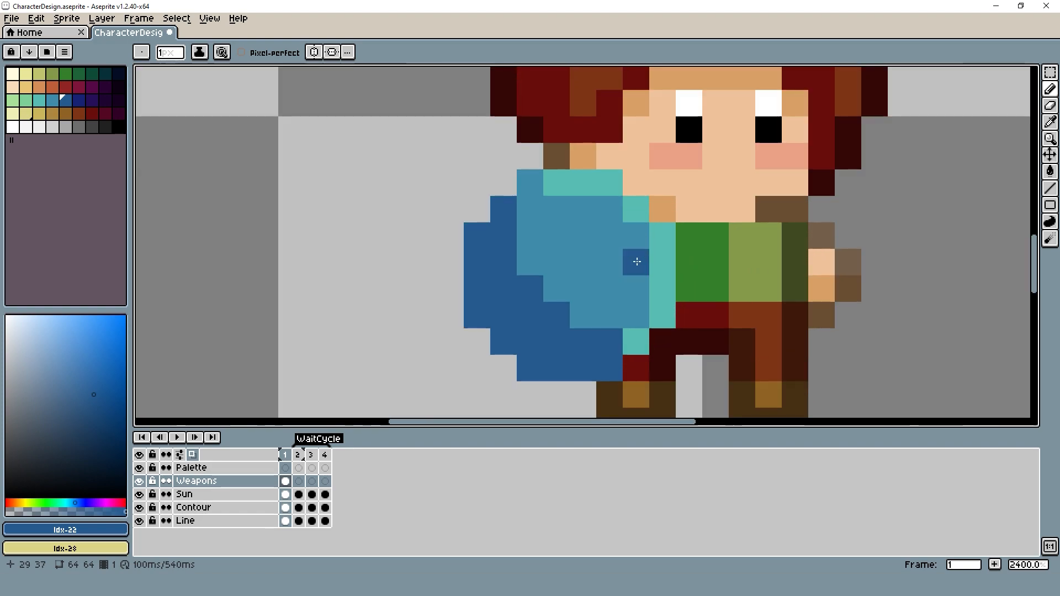
- Recolor four pixels of the shield's teal highlight light green (Idx-19)
{"action": "left_click", "coordinate": [635, 188], "text": "alt"}
{"action": "left_click", "coordinate": [26, 99]}
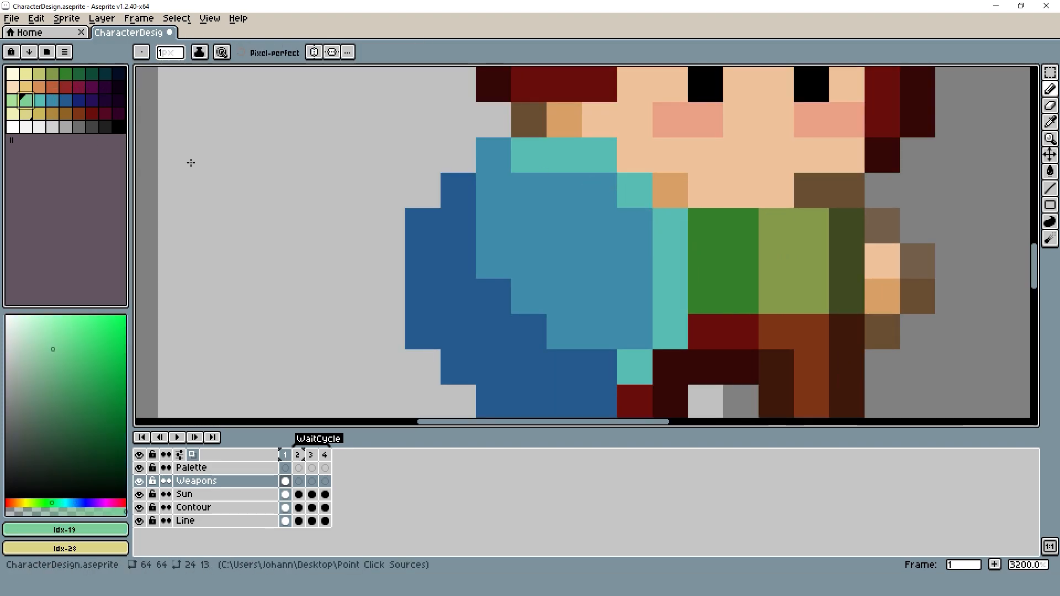
{"action": "left_click", "coordinate": [599, 155]}
{"action": "left_click", "coordinate": [670, 225]}
{"action": "left_click", "coordinate": [670, 338]}
{"action": "left_click", "coordinate": [635, 195]}
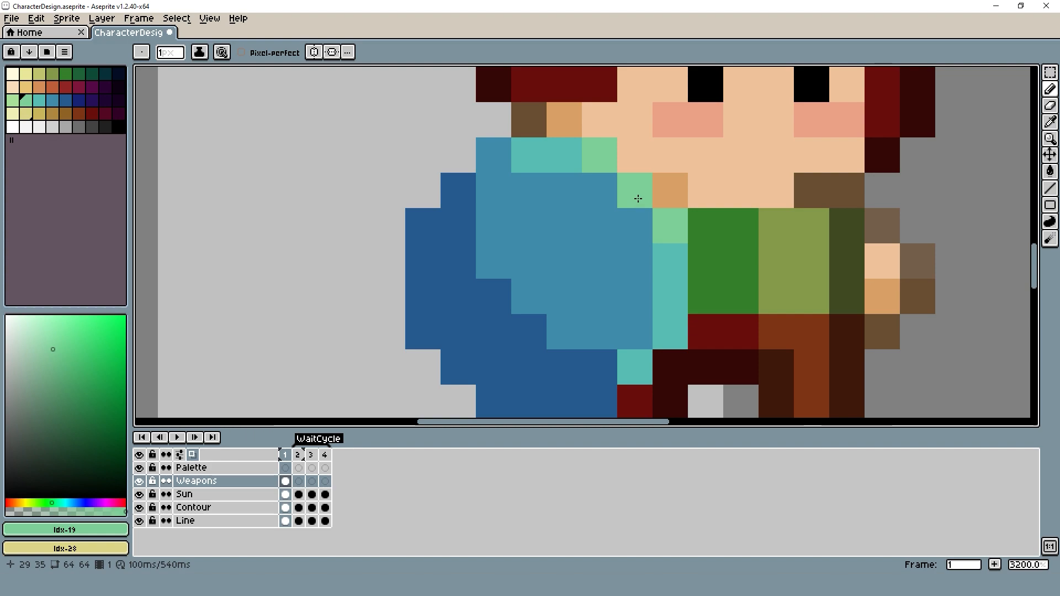
{"action": "left_click", "coordinate": [665, 293]}
{"action": "scroll", "coordinate": [544, 343], "scroll_direction": "down", "scroll_amount": 4}
{"action": "scroll", "coordinate": [544, 344], "scroll_direction": "down", "scroll_amount": 3}
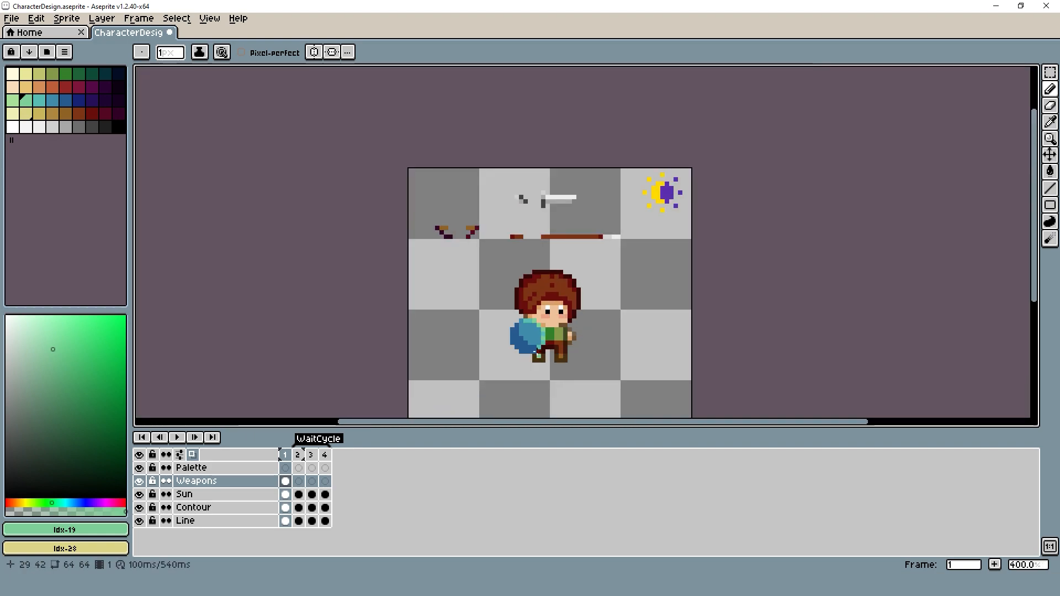
- Repaint the upper rear part of the shield's dark shading with the base blue (#3e8cab)
{"action": "scroll", "coordinate": [544, 344], "scroll_direction": "up", "scroll_amount": 4}
{"action": "left_click", "coordinate": [495, 343], "text": "alt"}
{"action": "left_click", "coordinate": [483, 301]}
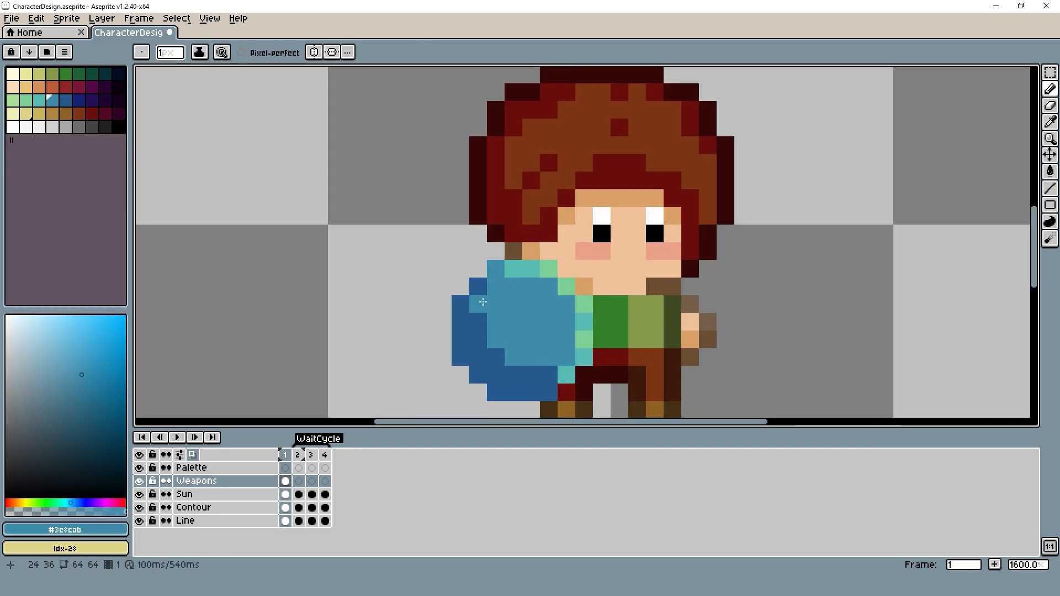
{"action": "left_click", "coordinate": [496, 356]}
{"action": "left_click", "coordinate": [477, 287]}
{"action": "left_click", "coordinate": [460, 305]}
{"action": "left_click", "coordinate": [466, 323]}
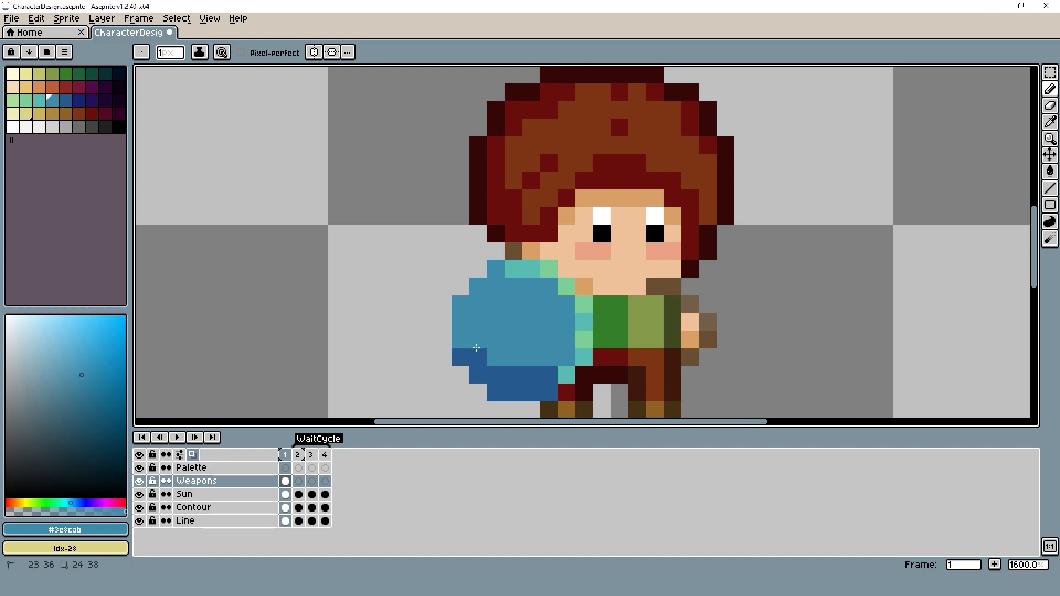
- Reduce the dark blue shading along the shield's bottom and redraw it as a thin line on the rear edge
{"action": "scroll", "coordinate": [526, 359], "scroll_direction": "down", "scroll_amount": 5}
{"action": "scroll", "coordinate": [531, 354], "scroll_direction": "up", "scroll_amount": 4}
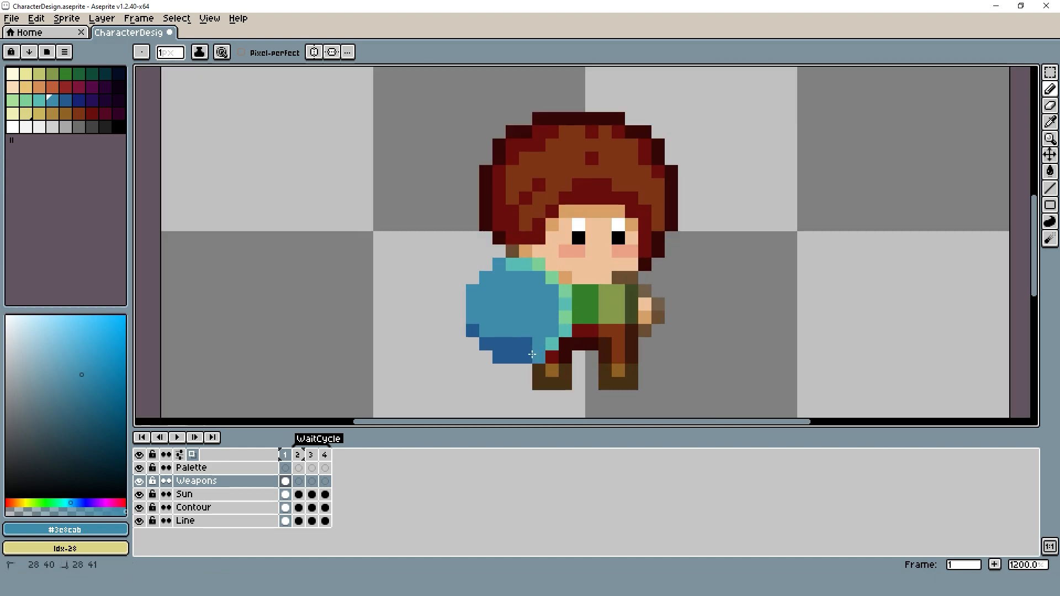
{"action": "left_click", "coordinate": [502, 355], "text": "alt"}
{"action": "left_click_drag", "start_coordinate": [472, 317], "coordinate": [472, 299]}
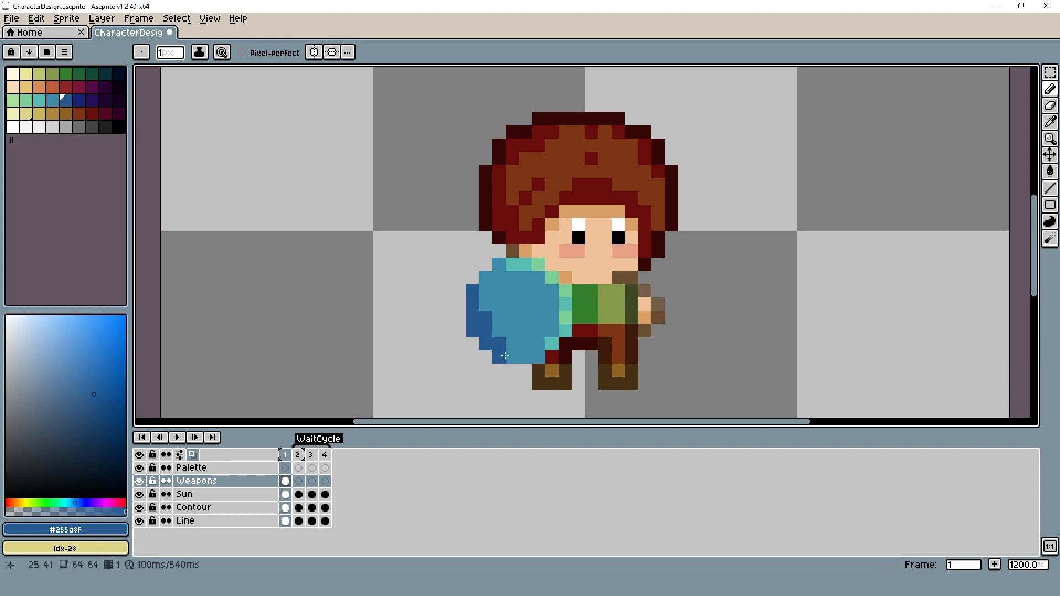
- Fill the shield's remaining dark blue shading with the base blue (#3e8cab)
{"action": "scroll", "coordinate": [533, 353], "scroll_direction": "down", "scroll_amount": 5}
{"action": "scroll", "coordinate": [535, 347], "scroll_direction": "up", "scroll_amount": 4}
{"action": "left_click", "coordinate": [523, 338], "text": "alt"}
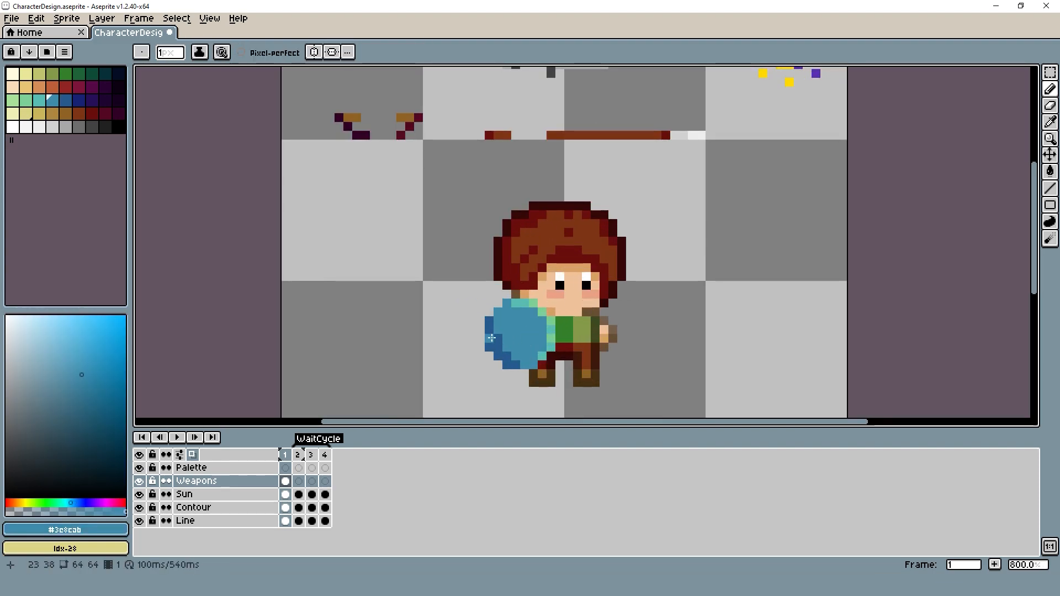
{"action": "key", "text": "g"}
{"action": "left_click", "coordinate": [492, 338]}
- Stamp a round gray (Idx-40) boss on the rear side of the shield with a 4 px Pencil
{"action": "scroll", "coordinate": [537, 342], "scroll_direction": "up", "scroll_amount": 2}
{"action": "key", "text": "b"}
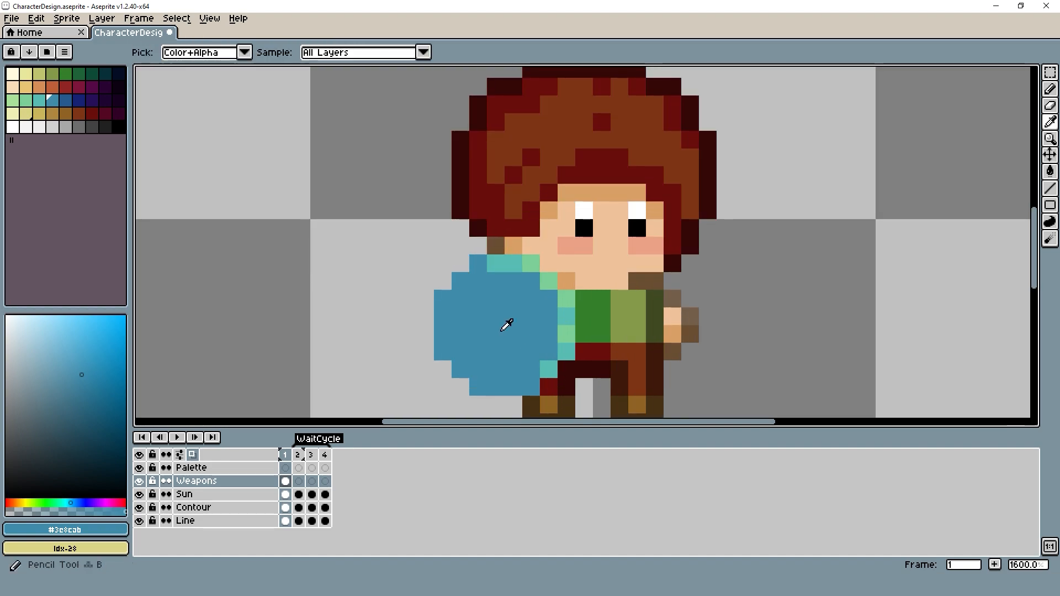
{"action": "left_click", "coordinate": [65, 126]}
{"action": "key", "text": "plus"}
{"action": "key", "text": "plus"}
{"action": "left_click", "coordinate": [475, 325]}
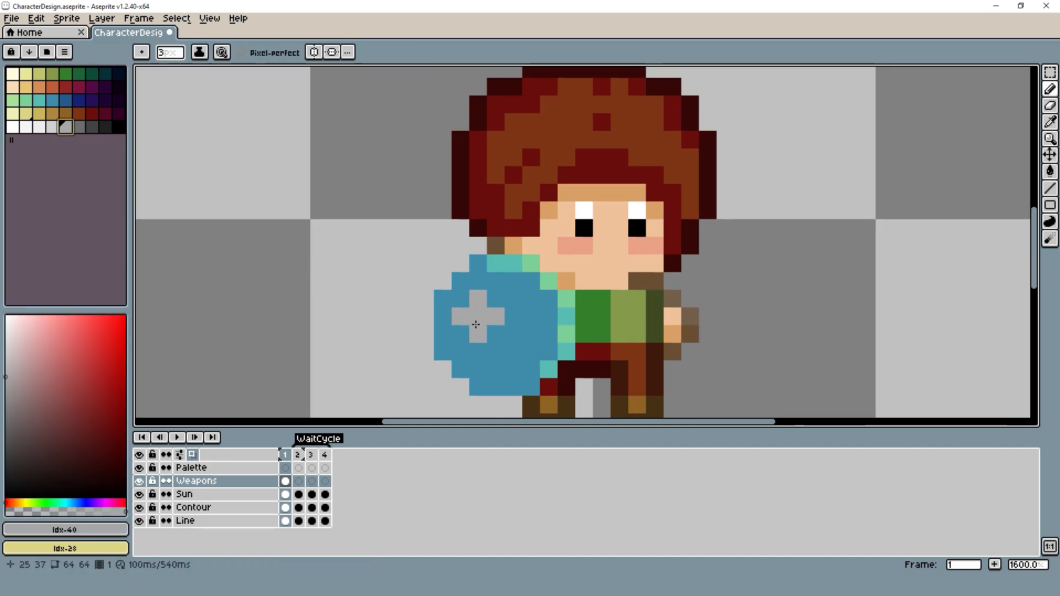
{"action": "key", "text": "plus"}
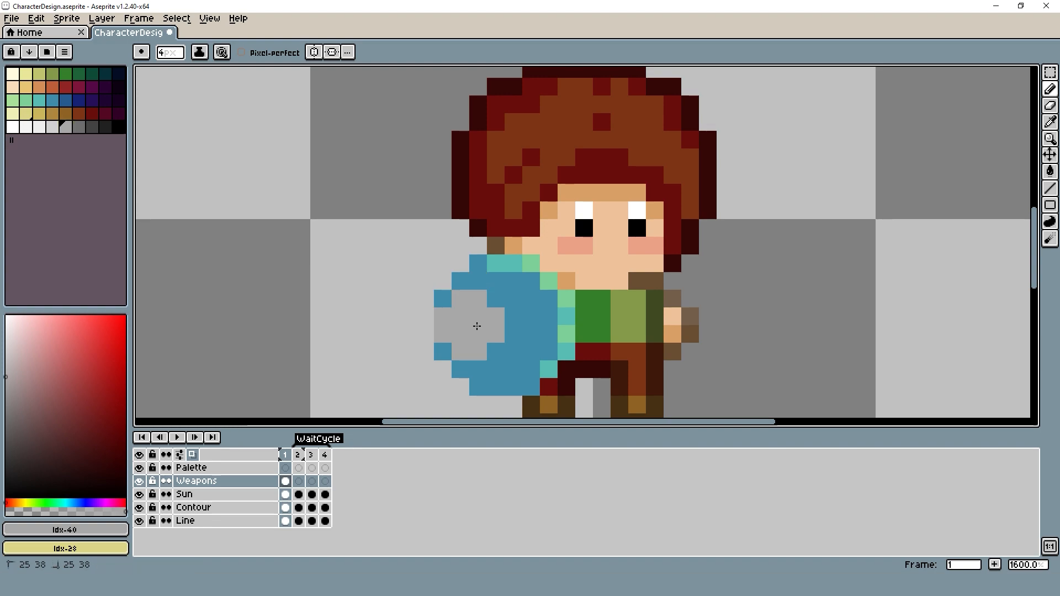
- Draw a light gray (Idx-39) highlight along the boss's upper and front edge with a 1 px Pencil
{"action": "left_click", "coordinate": [54, 131]}
{"action": "key", "text": "minus"}
{"action": "key", "text": "minus"}
{"action": "key", "text": "minus"}
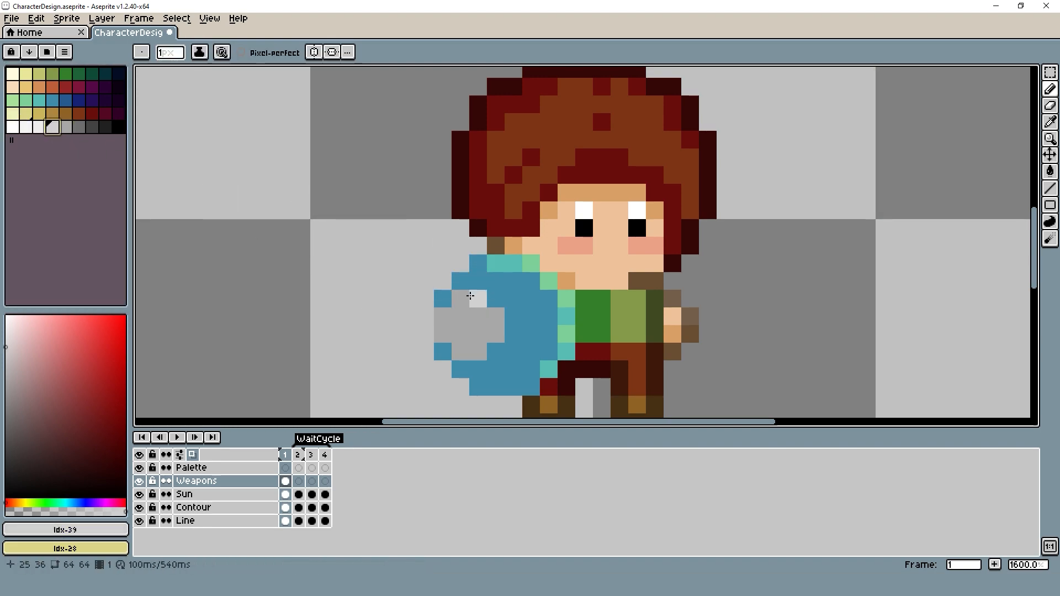
{"action": "left_click_drag", "start_coordinate": [491, 330], "coordinate": [469, 301]}
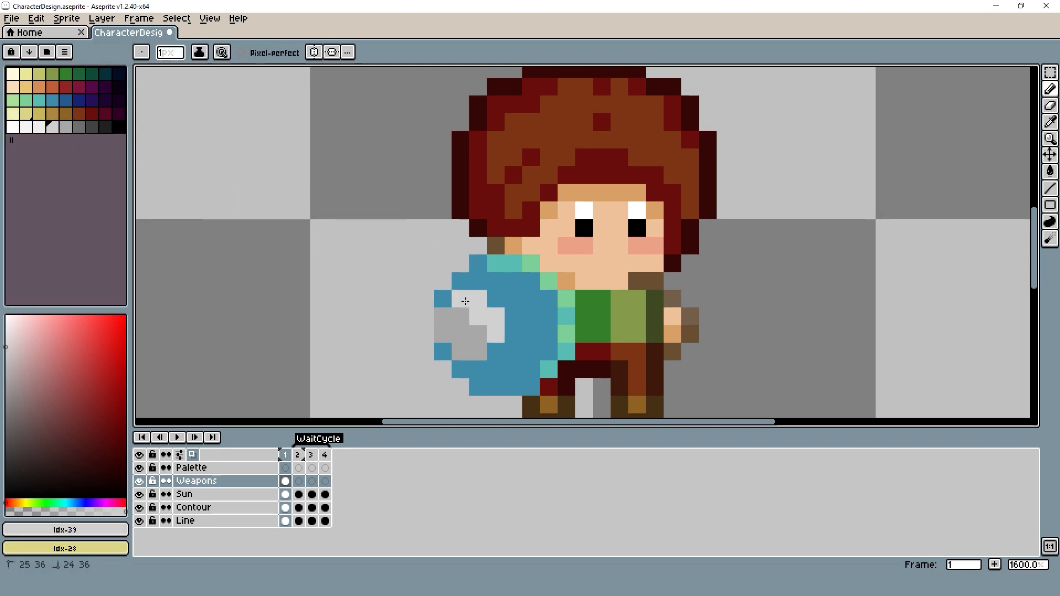
{"action": "scroll", "coordinate": [566, 306], "scroll_direction": "down", "scroll_amount": 6}
{"action": "scroll", "coordinate": [519, 306], "scroll_direction": "up", "scroll_amount": 6}
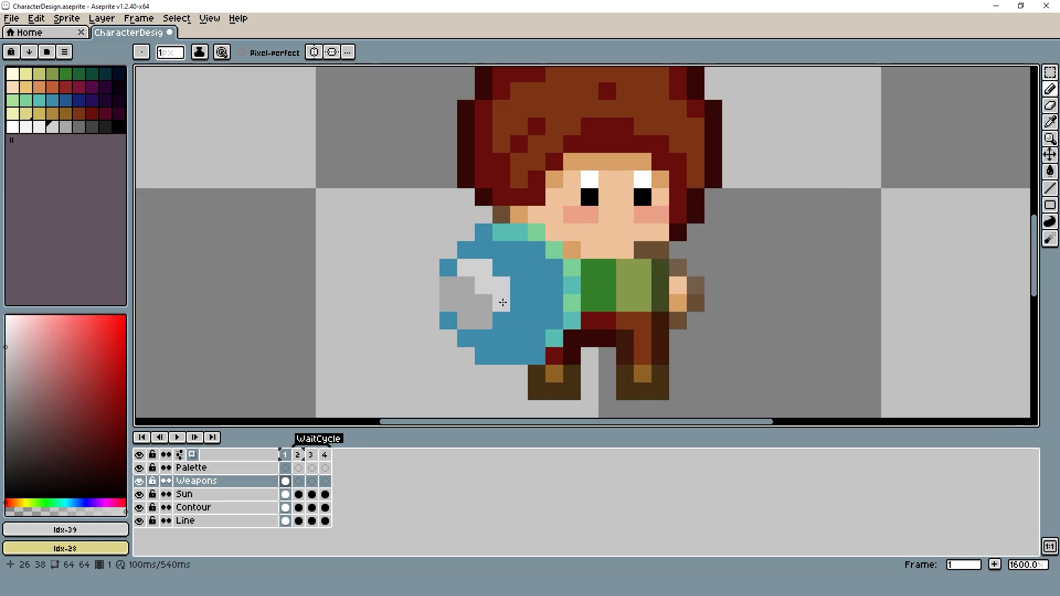
- Draw a dark blue (Idx-22) shadow below the boss and three dark blue dots along the shield's front part
{"action": "left_click", "coordinate": [527, 316], "text": "alt"}
{"action": "left_click", "coordinate": [80, 100]}
{"action": "left_click", "coordinate": [65, 100]}
{"action": "left_click", "coordinate": [502, 268]}
{"action": "left_click", "coordinate": [504, 320]}
{"action": "left_click", "coordinate": [478, 335]}
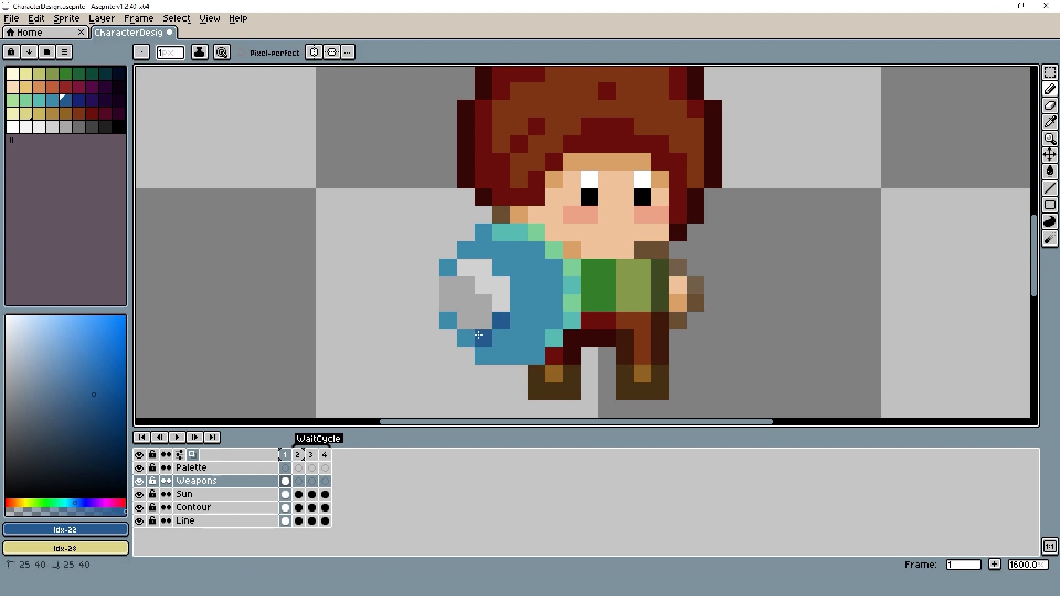
{"action": "scroll", "coordinate": [530, 316], "scroll_direction": "down", "scroll_amount": 5}
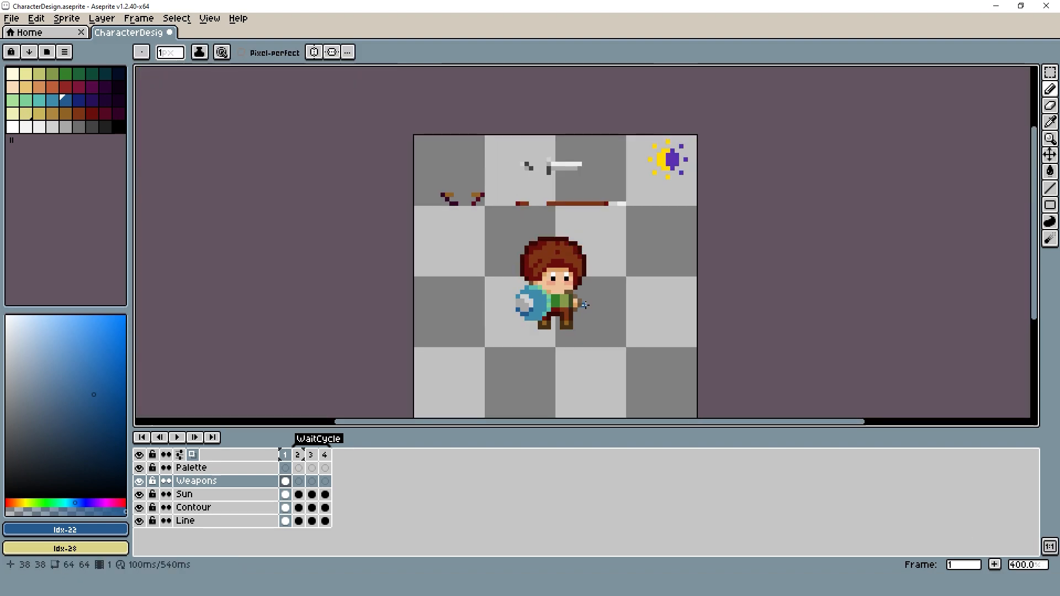
{"action": "scroll", "coordinate": [585, 304], "scroll_direction": "up", "scroll_amount": 4}
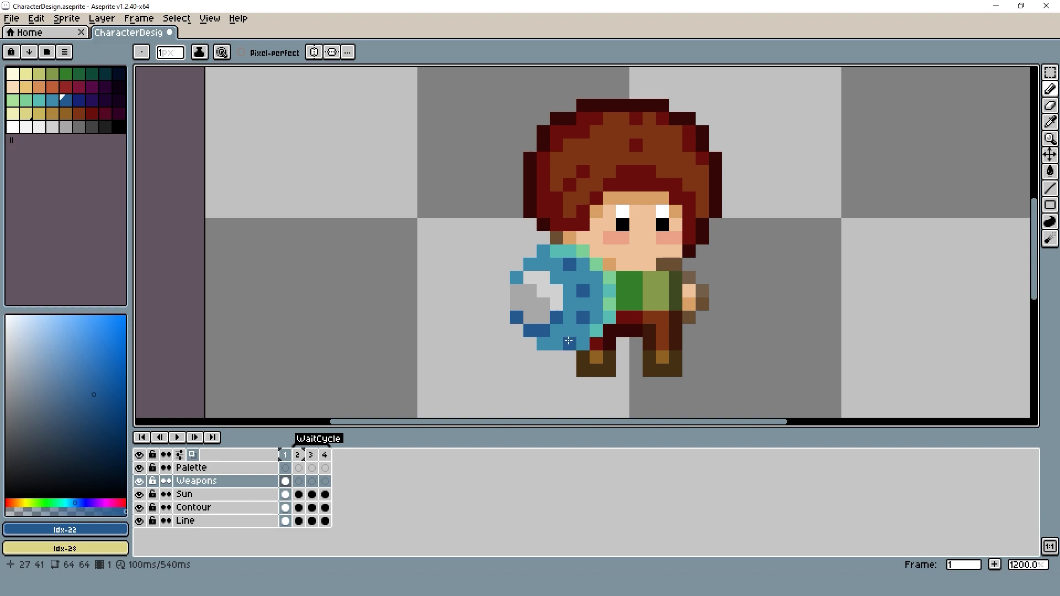
- Try very dark blue (Idx-23) shading pixels over the dots and beside the boss of the shield
{"action": "left_click", "coordinate": [52, 100]}
{"action": "scroll", "coordinate": [519, 284], "scroll_direction": "up", "scroll_amount": 2}
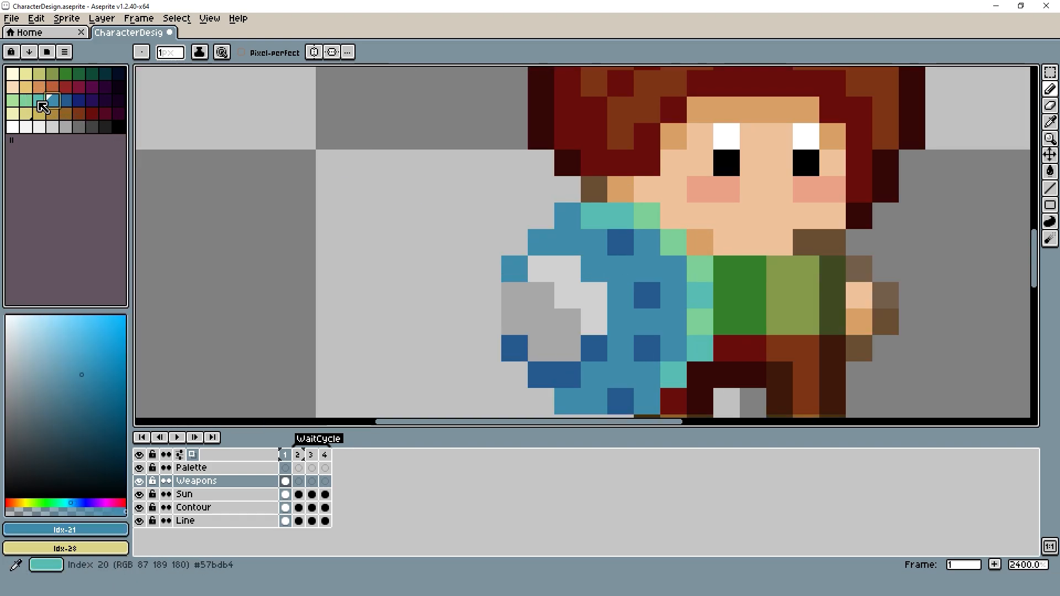
{"action": "left_click", "coordinate": [79, 100]}
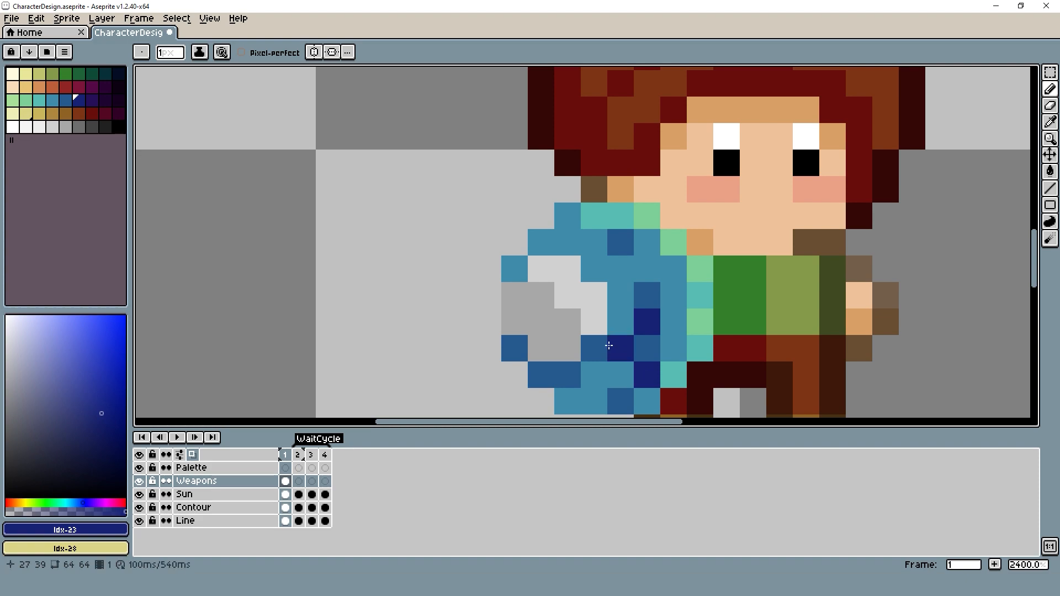
{"action": "scroll", "coordinate": [608, 348], "scroll_direction": "down", "scroll_amount": 7}
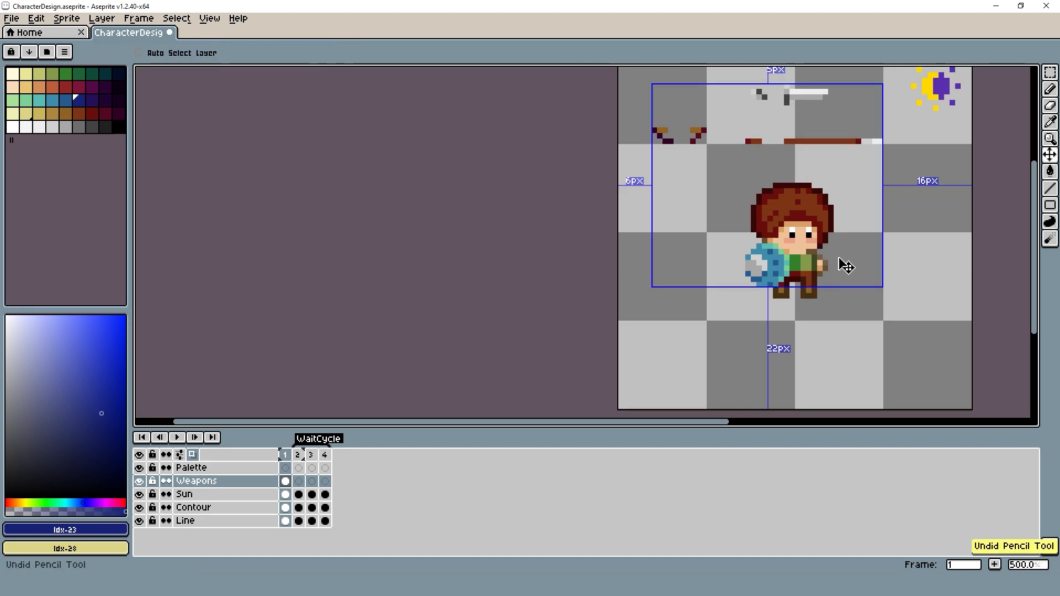
- Sample the shield's dark blue (#255a8f) and paint one pixel at the rear end of its upper edge
{"action": "scroll", "coordinate": [773, 265], "scroll_direction": "up", "scroll_amount": 8}
{"action": "key", "text": "alt"}
{"action": "left_click", "coordinate": [684, 255], "text": "alt"}
{"action": "left_click", "coordinate": [563, 166]}
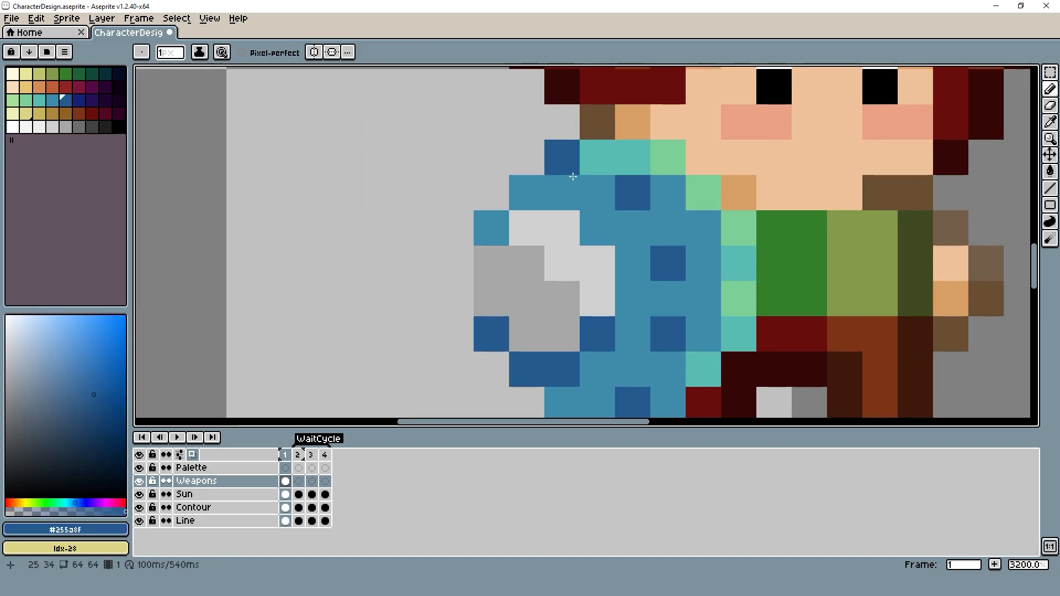
{"action": "scroll", "coordinate": [563, 166], "scroll_direction": "down", "scroll_amount": 8}
{"action": "scroll", "coordinate": [542, 266], "scroll_direction": "up", "scroll_amount": 2}
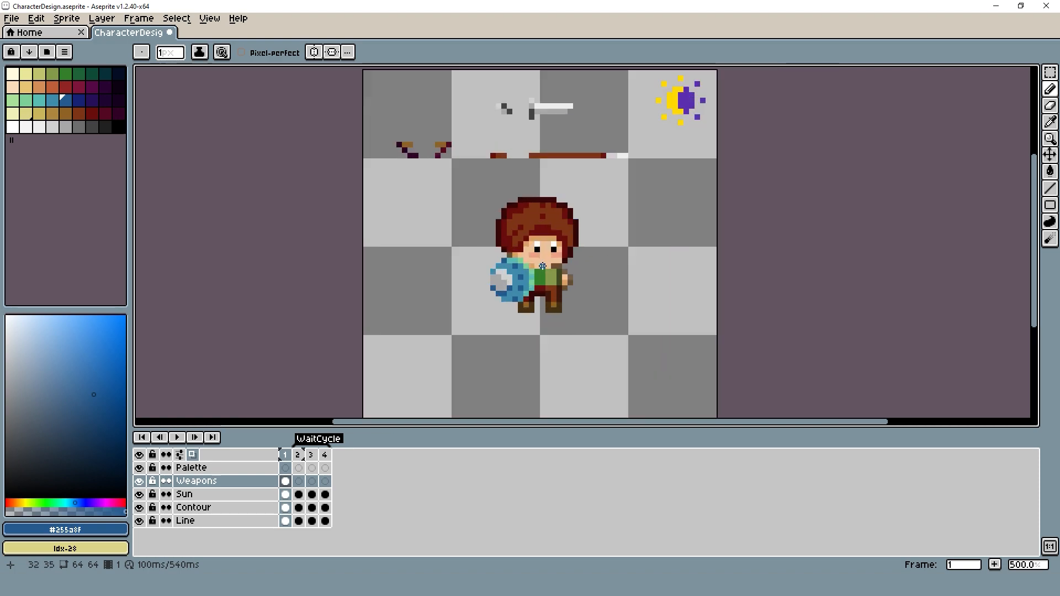
- Paint a near-white (Idx-38) highlight on the shield's boss, undoing placements that do not fit
{"action": "scroll", "coordinate": [517, 279], "scroll_direction": "up", "scroll_amount": 5}
{"action": "left_click", "coordinate": [472, 273], "text": "alt"}
{"action": "left_click", "coordinate": [42, 127]}
{"action": "left_click", "coordinate": [459, 290]}
{"action": "scroll", "coordinate": [530, 259], "scroll_direction": "down", "scroll_amount": 5}
{"action": "scroll", "coordinate": [545, 265], "scroll_direction": "up", "scroll_amount": 3}
{"action": "key", "text": "ctrl+z"}
{"action": "left_click", "coordinate": [519, 255]}
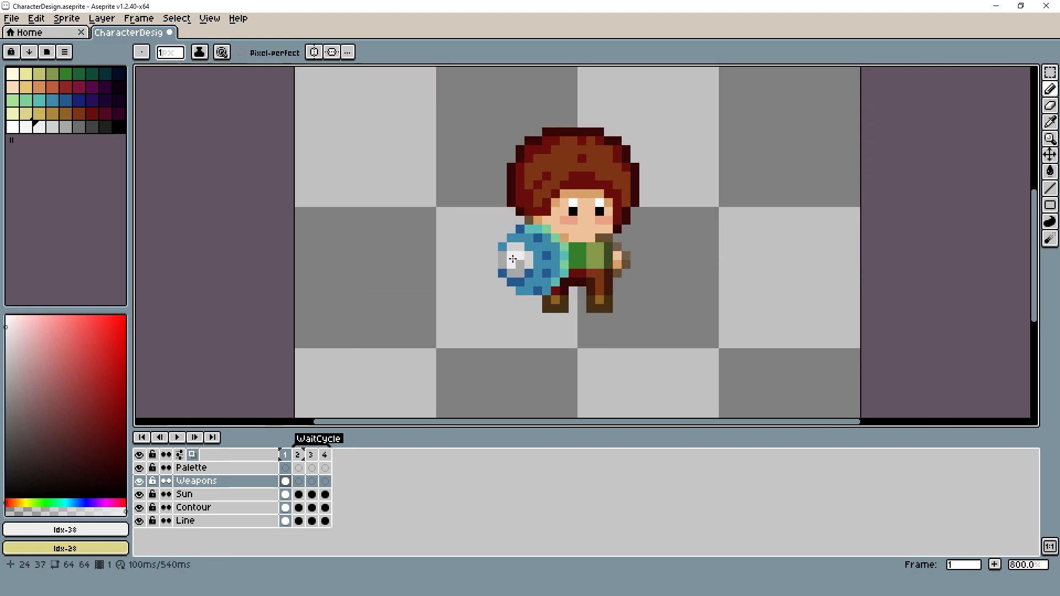
{"action": "scroll", "coordinate": [513, 259], "scroll_direction": "down", "scroll_amount": 2}
{"action": "key", "text": "ctrl+z"}
{"action": "scroll", "coordinate": [531, 276], "scroll_direction": "up", "scroll_amount": 1}
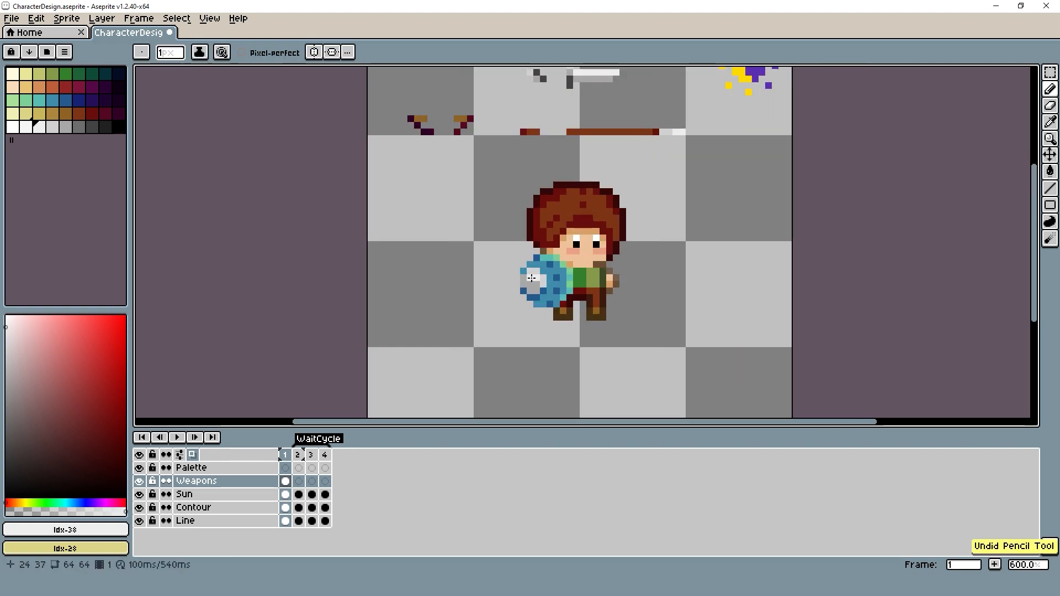
{"action": "scroll", "coordinate": [531, 275], "scroll_direction": "up", "scroll_amount": 1}
{"action": "left_click", "coordinate": [532, 281]}
{"action": "scroll", "coordinate": [535, 286], "scroll_direction": "down", "scroll_amount": 4}
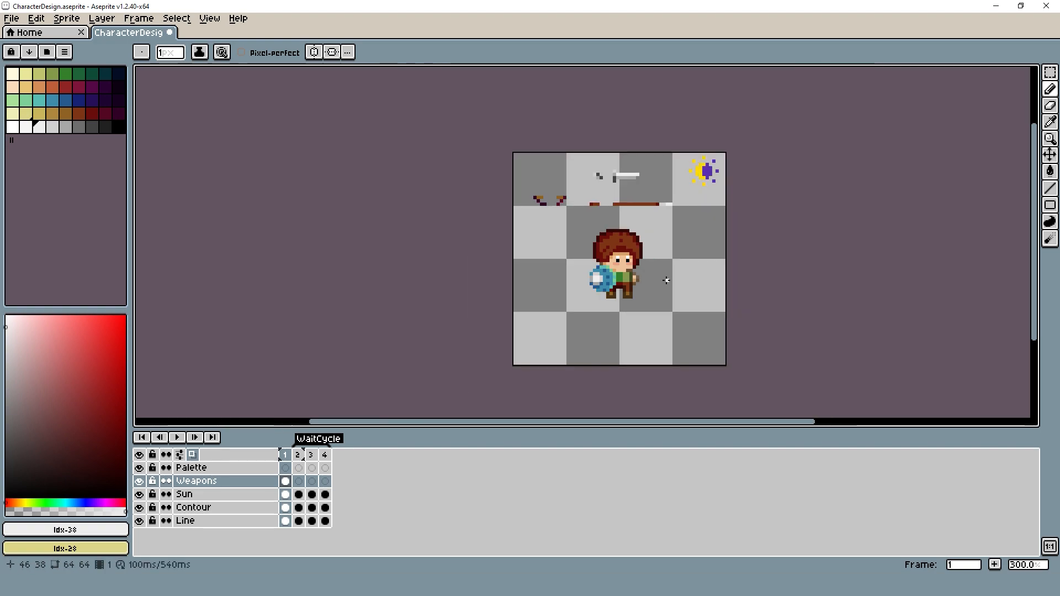
- Select the shield with a rectangular marquee, move it off the character to the empty area below the bow, and save the file
{"action": "left_click", "coordinate": [1050, 72]}
{"action": "scroll", "coordinate": [550, 302], "scroll_direction": "up", "scroll_amount": 3}
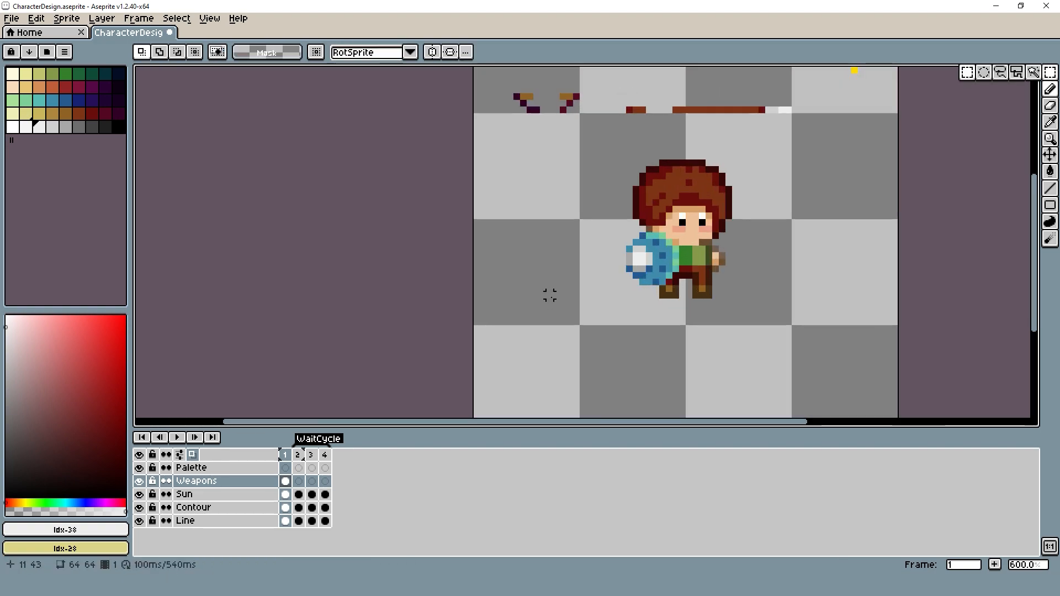
{"action": "mouse_move", "coordinate": [615, 222]}
{"action": "left_mouse_down"}
{"action": "mouse_move", "coordinate": [694, 307]}
{"action": "mouse_move", "coordinate": [532, 407]}
{"action": "left_mouse_up"}
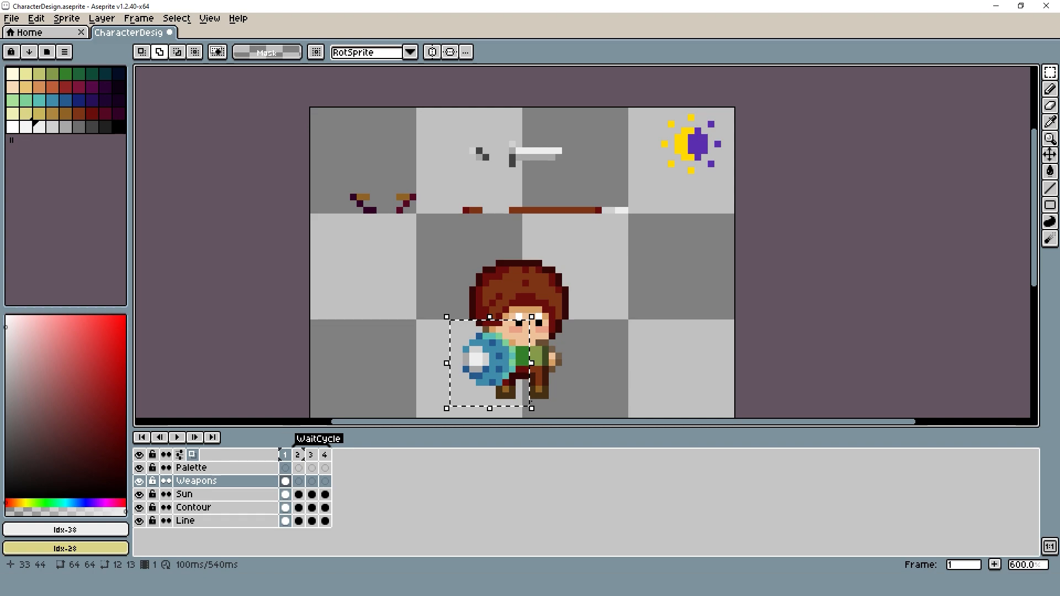
{"action": "key", "text": "shift+Right"}
{"action": "key", "text": "shift+Right"}
{"action": "key", "text": "shift+Up"}
{"action": "key", "text": "shift+Left"}
{"action": "key", "text": "shift+Left"}
{"action": "key", "text": "shift+Left"}
{"action": "key", "text": "shift+Down"}
{"action": "key", "text": "shift+Up"}
{"action": "key", "text": "ctrl+d"}
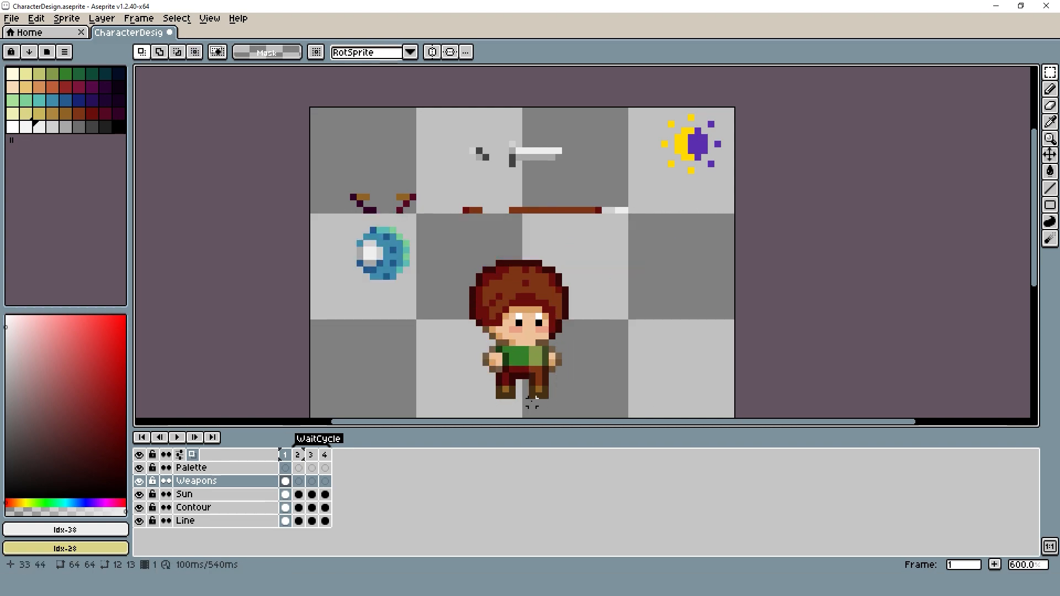
{"action": "left_click_drag", "start_coordinate": [492, 368], "coordinate": [538, 268]}
{"action": "scroll", "coordinate": [439, 265], "scroll_direction": "down", "scroll_amount": 1}
{"action": "scroll", "coordinate": [458, 249], "scroll_direction": "down", "scroll_amount": 1}
{"action": "key", "text": "ctrl+s"}
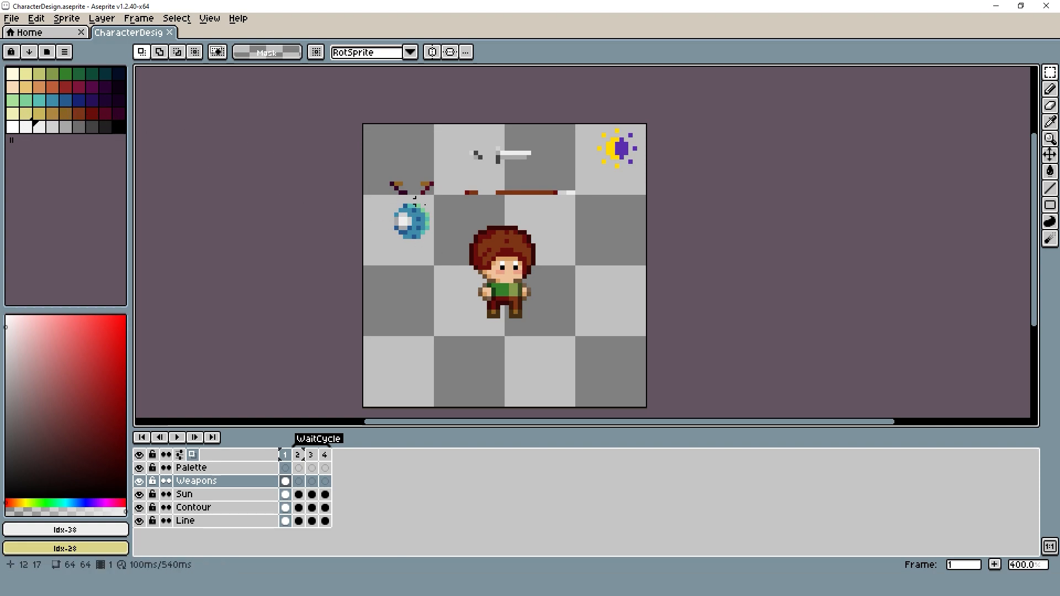
- Touch up the relocated shield with one more pixel of its sampled dark blue (#255a8f) and save the file
{"action": "scroll", "coordinate": [475, 218], "scroll_direction": "up", "scroll_amount": 1}
{"action": "scroll", "coordinate": [414, 240], "scroll_direction": "up", "scroll_amount": 2}
{"action": "key", "text": "b"}
{"action": "left_click", "coordinate": [374, 242], "text": "alt"}
{"action": "left_click", "coordinate": [375, 250]}
{"action": "scroll", "coordinate": [507, 242], "scroll_direction": "down", "scroll_amount": 4}
{"action": "key", "text": "ctrl+s"}
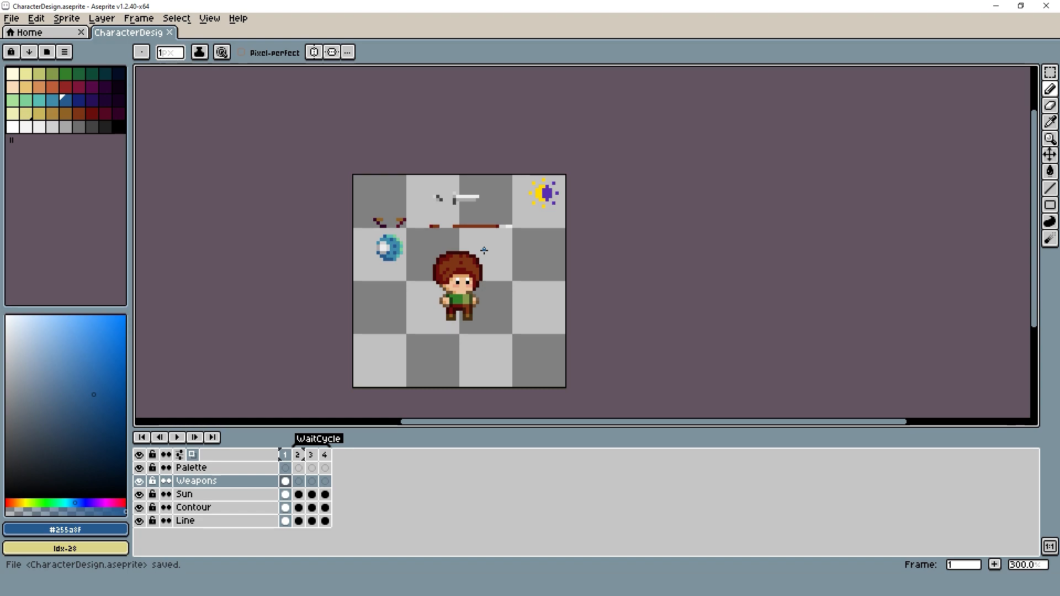
- Step through all four animation frames and return to frame 1 to examine the Weapons layer on each
{"action": "scroll", "coordinate": [419, 268], "scroll_direction": "up", "scroll_amount": 2}
{"action": "key", "text": "Right"}
{"action": "key", "text": "Right"}
{"action": "key", "text": "Right"}
{"action": "key", "text": "Right"}
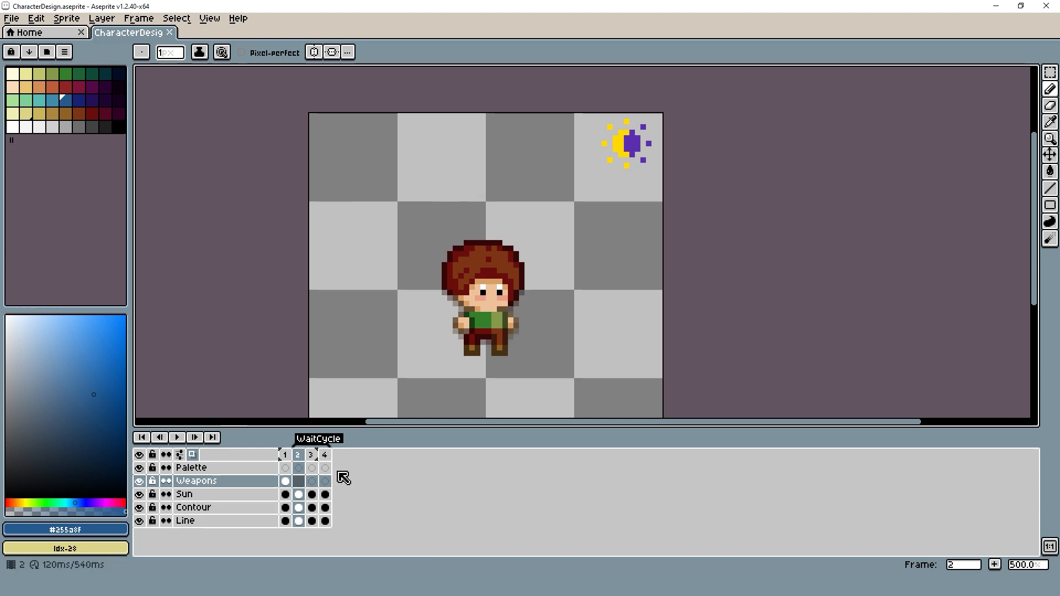
{"action": "key", "text": "Left"}
{"action": "key", "text": "Left"}
{"action": "key", "text": "Left"}
{"action": "key", "text": "Left"}
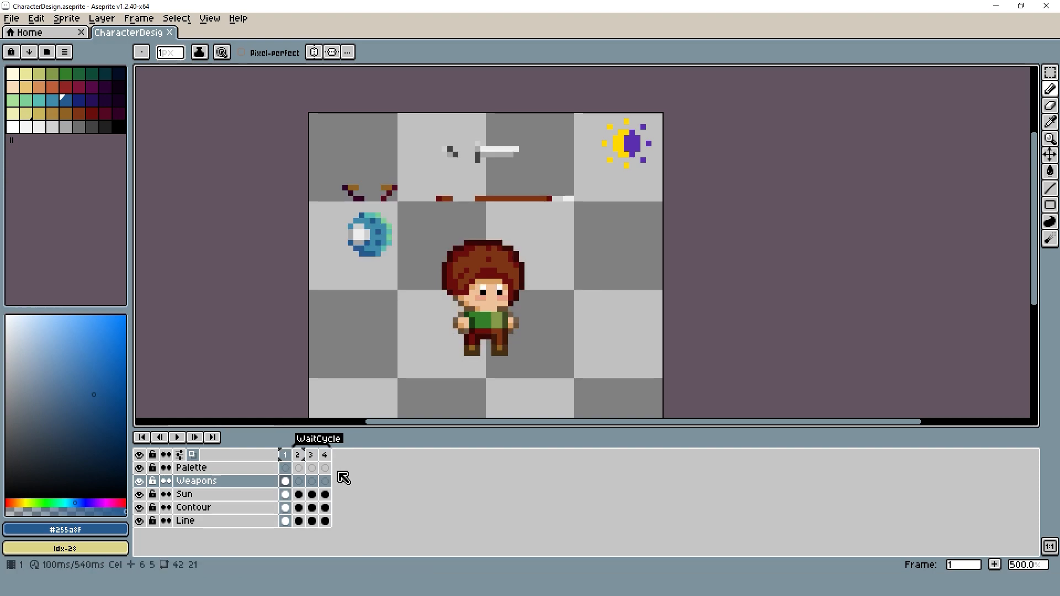
- Copy all the weapons from frame 1 of the Weapons layer, keeping the originals in place
{"action": "key", "text": "ctrl+a"}
{"action": "key", "text": "ctrl+x"}
{"action": "key", "text": "ctrl+z"}
{"action": "key", "text": "ctrl+d"}
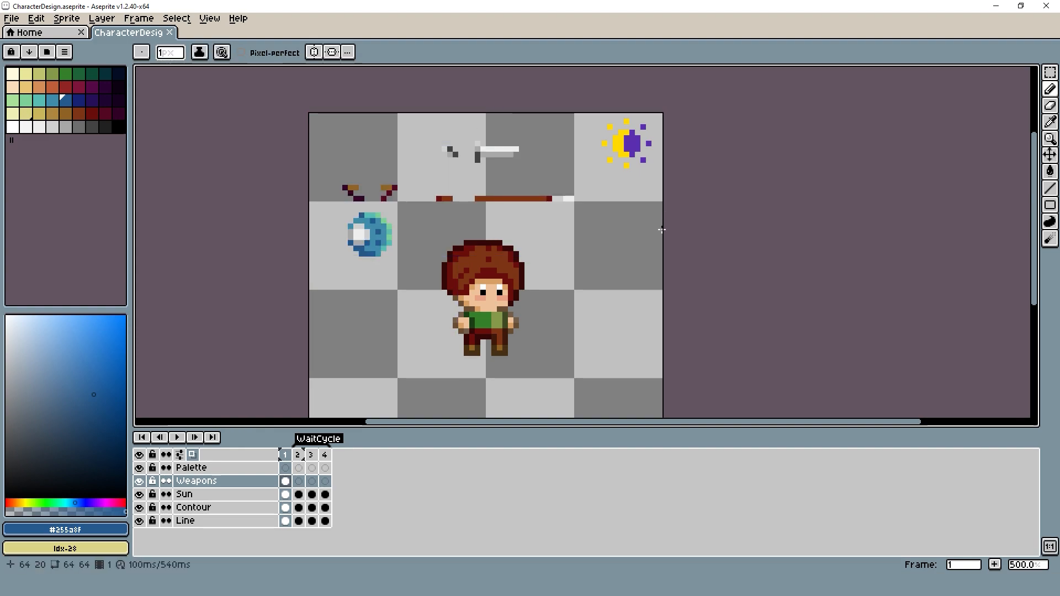
- Paste the copied weapons into frames 2, 3 and 4 of the Weapons layer
{"action": "key", "text": "Right"}
{"action": "key", "text": "ctrl+v"}
{"action": "key", "text": "ctrl+d"}
{"action": "key", "text": "Right"}
{"action": "key", "text": "ctrl+v"}
{"action": "key", "text": "ctrl+d"}
{"action": "key", "text": "Right"}
{"action": "key", "text": "ctrl+v"}
{"action": "key", "text": "ctrl+d"}
- Select the sword and its pommel on frame 2 and move them straight down into the character's hand
{"action": "key", "text": "Left"}
{"action": "key", "text": "Left"}
{"action": "key", "text": "Left"}
{"action": "key", "text": "Right"}
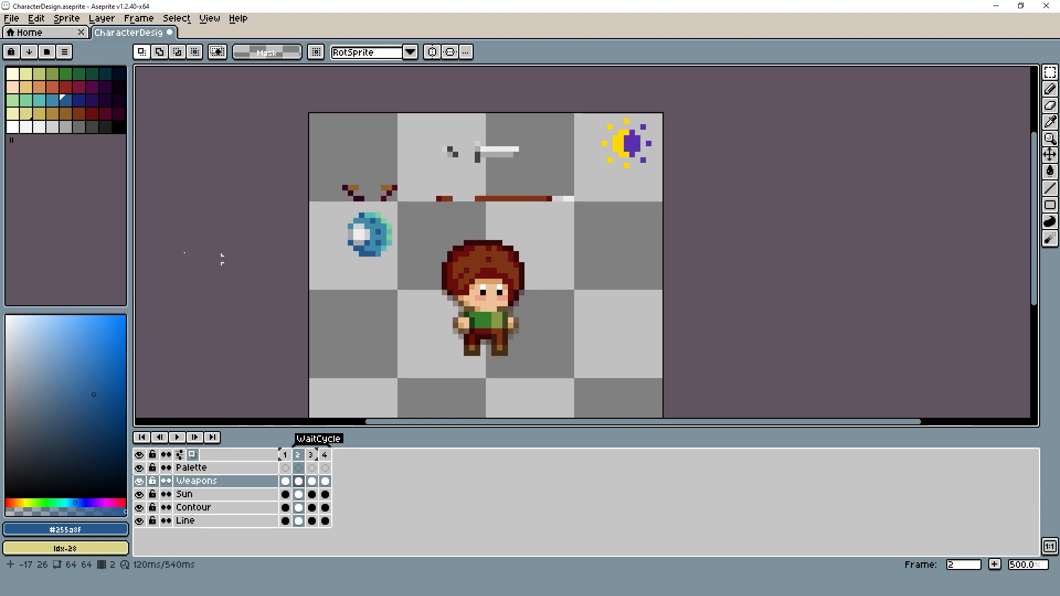
{"action": "scroll", "coordinate": [292, 288], "scroll_direction": "up", "scroll_amount": 1}
{"action": "scroll", "coordinate": [489, 286], "scroll_direction": "up", "scroll_amount": 1}
{"action": "scroll", "coordinate": [406, 207], "scroll_direction": "down", "scroll_amount": 1}
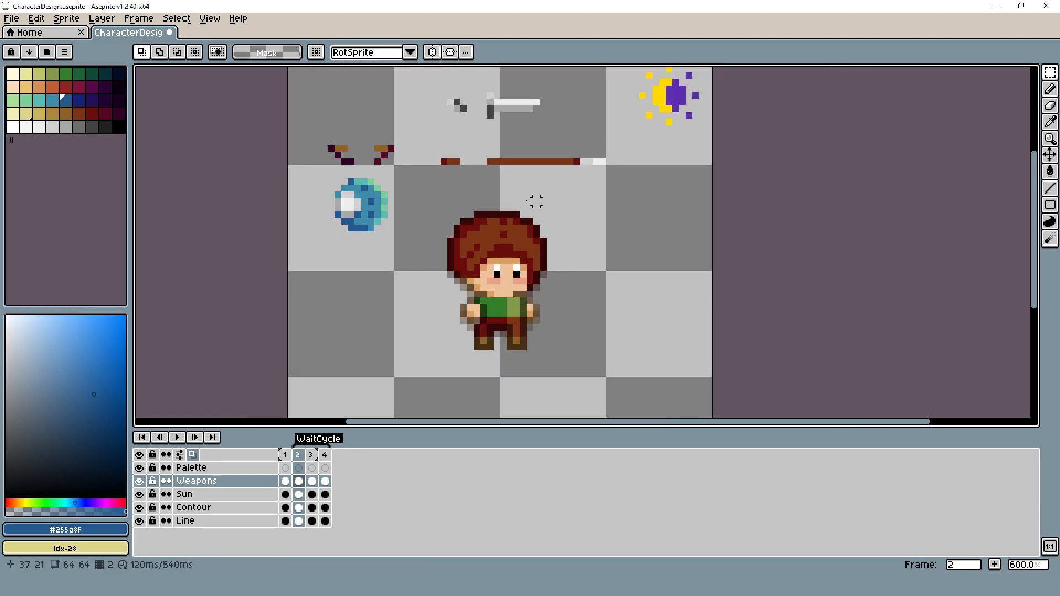
{"action": "left_click_drag", "start_coordinate": [419, 84], "coordinate": [561, 127]}
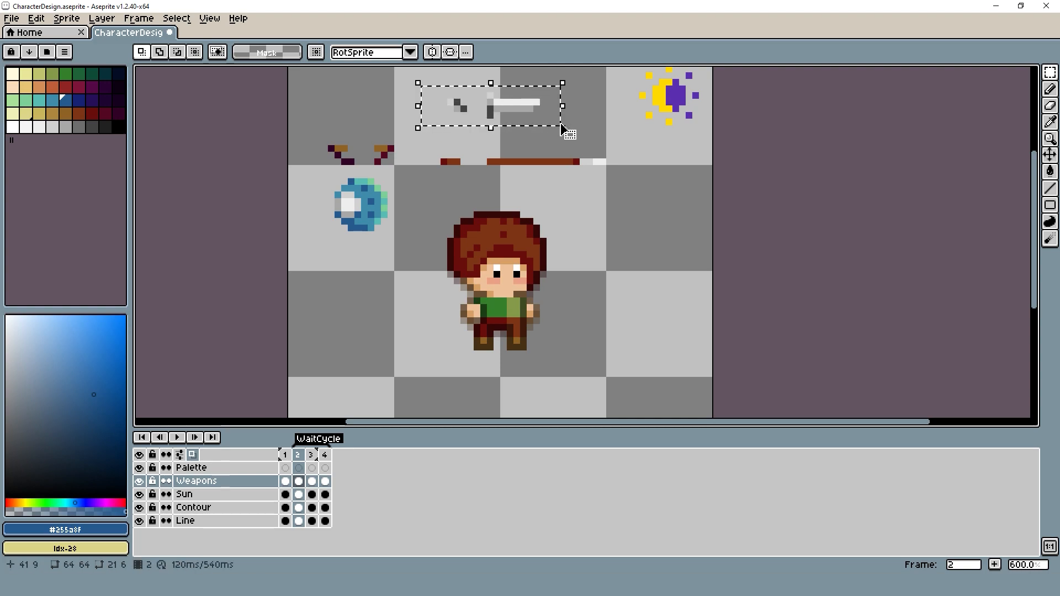
{"action": "key", "text": "shift+Down"}
{"action": "key", "text": "shift+Down"}
{"action": "key", "text": "shift+Down"}
{"action": "key", "text": "shift+Up"}
{"action": "key", "text": "ctrl+d"}
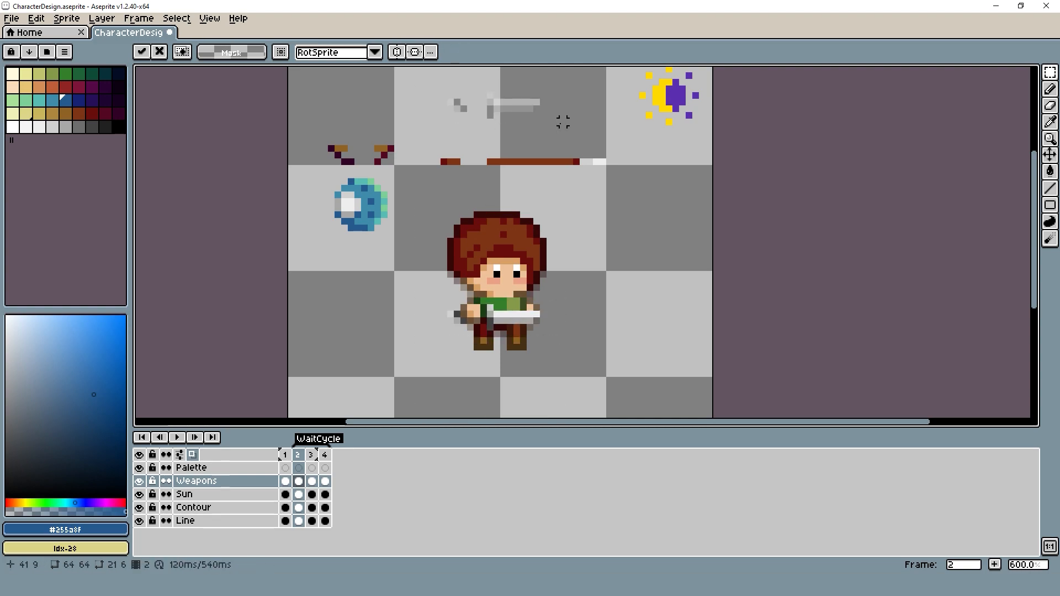
- Move the sword and its pommel on frame 3 straight down to the character's hand
{"action": "key", "text": "Right"}
{"action": "left_click_drag", "start_coordinate": [427, 80], "coordinate": [587, 138]}
{"action": "key", "text": "shift+Down"}
{"action": "key", "text": "shift+Down"}
{"action": "key", "text": "ctrl+d"}
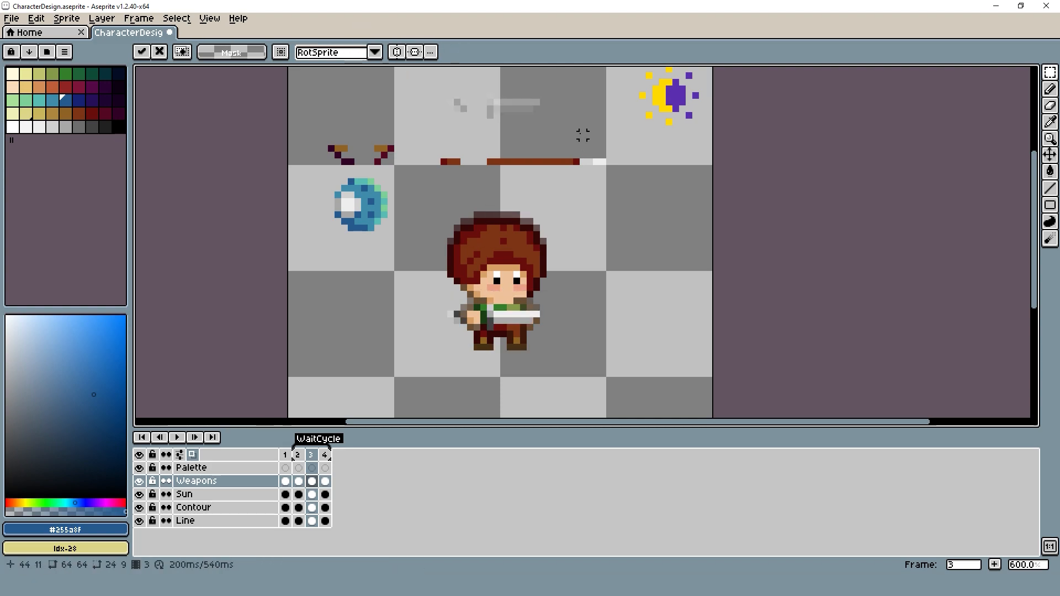
- Compare frame 3 with frame 2 and nudge frame 3's sword down one pixel to follow the lowered hand
{"action": "key", "text": "Left"}
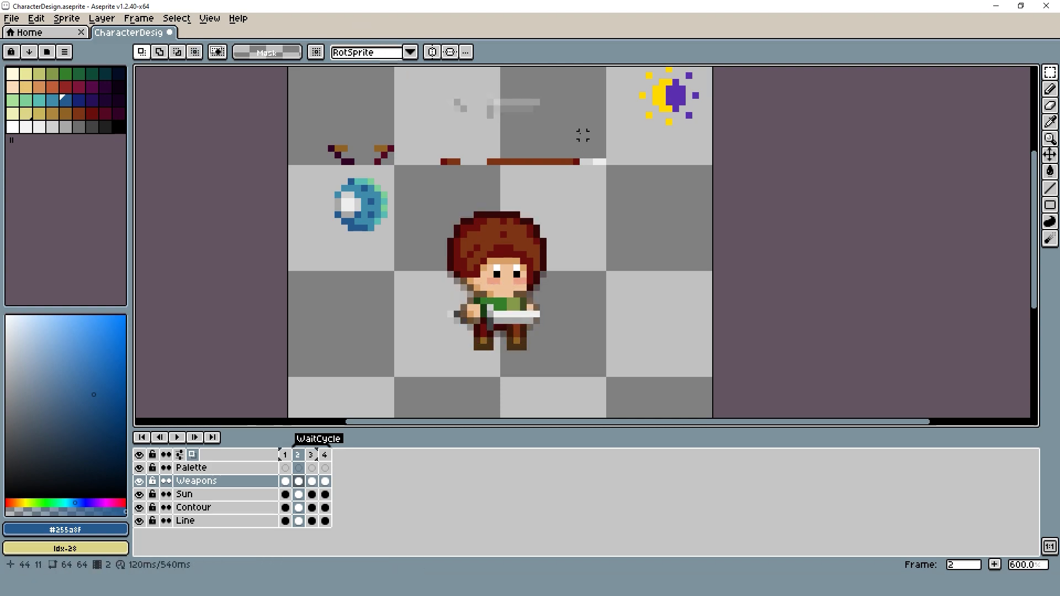
{"action": "key", "text": "Right"}
{"action": "scroll", "coordinate": [531, 254], "scroll_direction": "up", "scroll_amount": 2}
{"action": "left_click_drag", "start_coordinate": [312, 302], "coordinate": [710, 420]}
{"action": "left_click_drag", "start_coordinate": [698, 354], "coordinate": [731, 265]}
{"action": "key", "text": "Down"}
{"action": "left_click", "coordinate": [748, 259]}
{"action": "scroll", "coordinate": [682, 258], "scroll_direction": "down", "scroll_amount": 4}
{"action": "left_click_drag", "start_coordinate": [663, 258], "coordinate": [595, 297]}
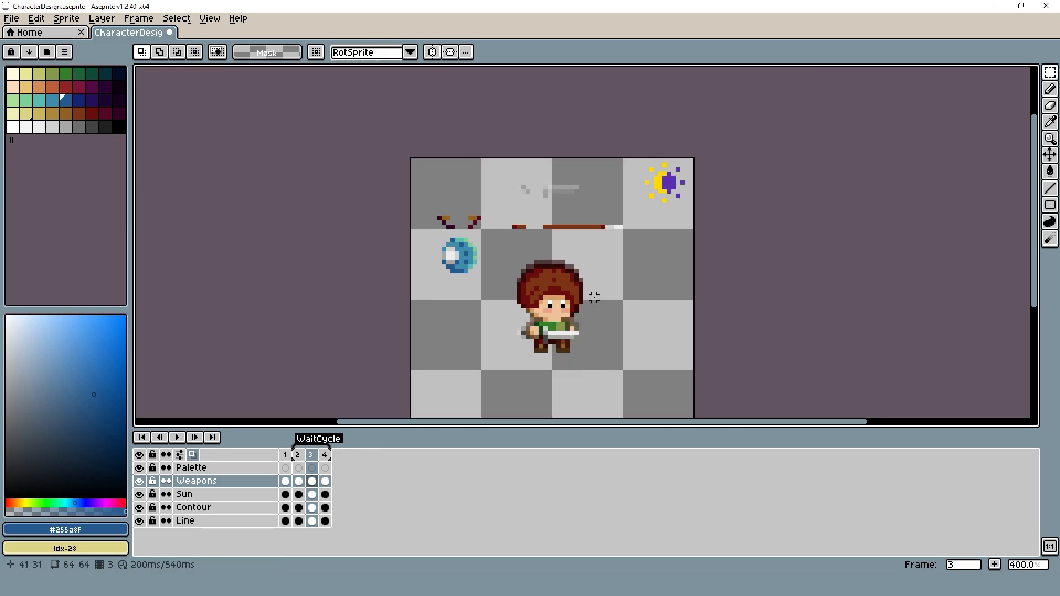
- Select the sword and its pommel on frame 4 and move them down into the character's hand
{"action": "key", "text": "Right"}
{"action": "left_click_drag", "start_coordinate": [501, 160], "coordinate": [595, 210]}
{"action": "key", "text": "shift+Down"}
{"action": "key", "text": "shift+Down"}
{"action": "key", "text": "shift+Down"}
{"action": "key", "text": "shift+Up"}
{"action": "left_click", "coordinate": [590, 205]}
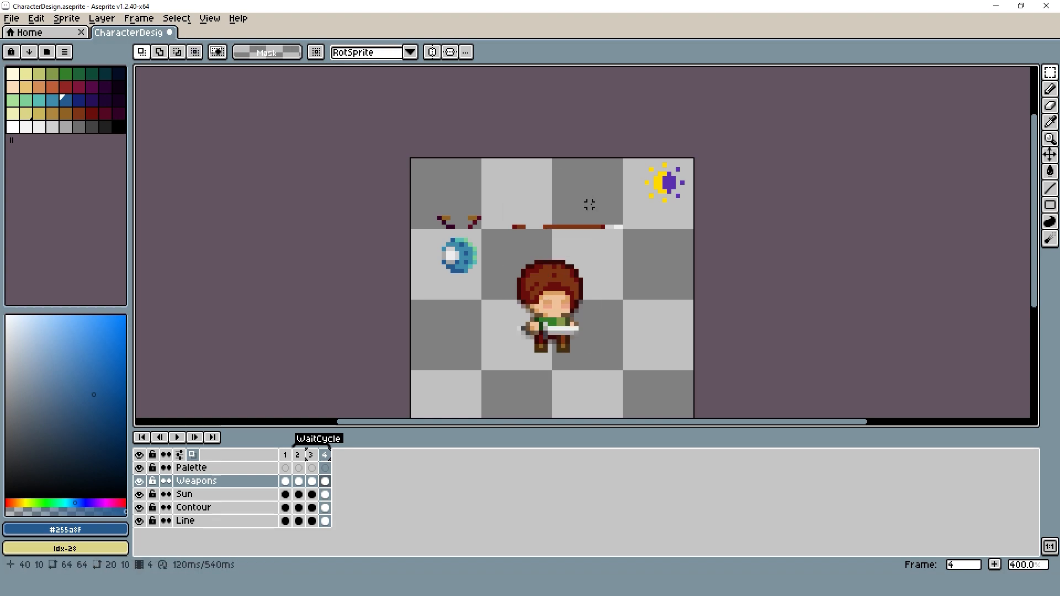
- Play the WaitCycle animation repeatedly to examine how the sword follows the hand across frames 2 to 4
{"action": "key", "text": "Return"}
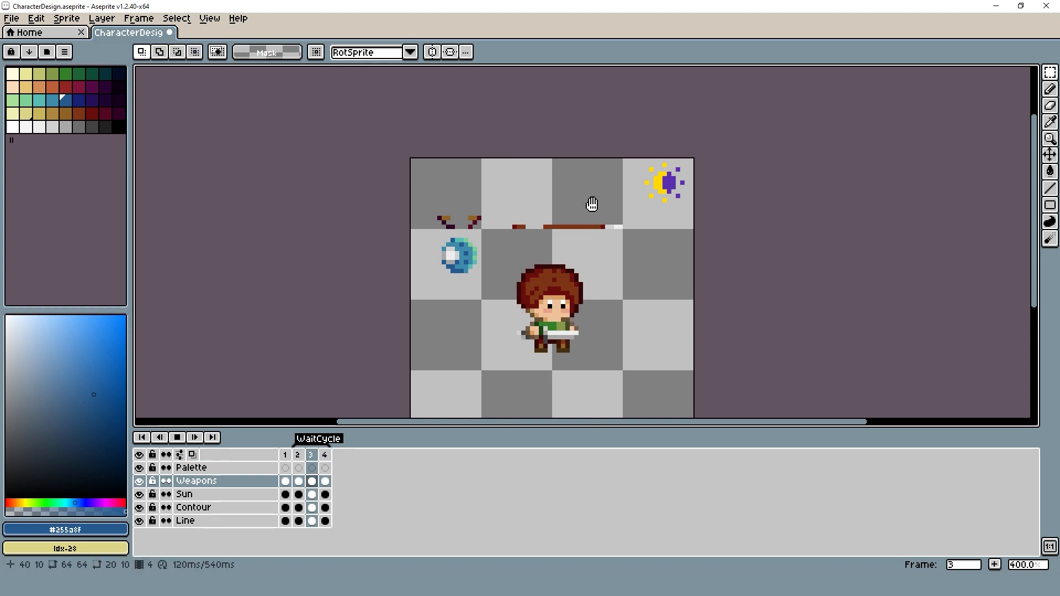
{"action": "scroll", "coordinate": [699, 266], "scroll_direction": "down", "scroll_amount": 1}
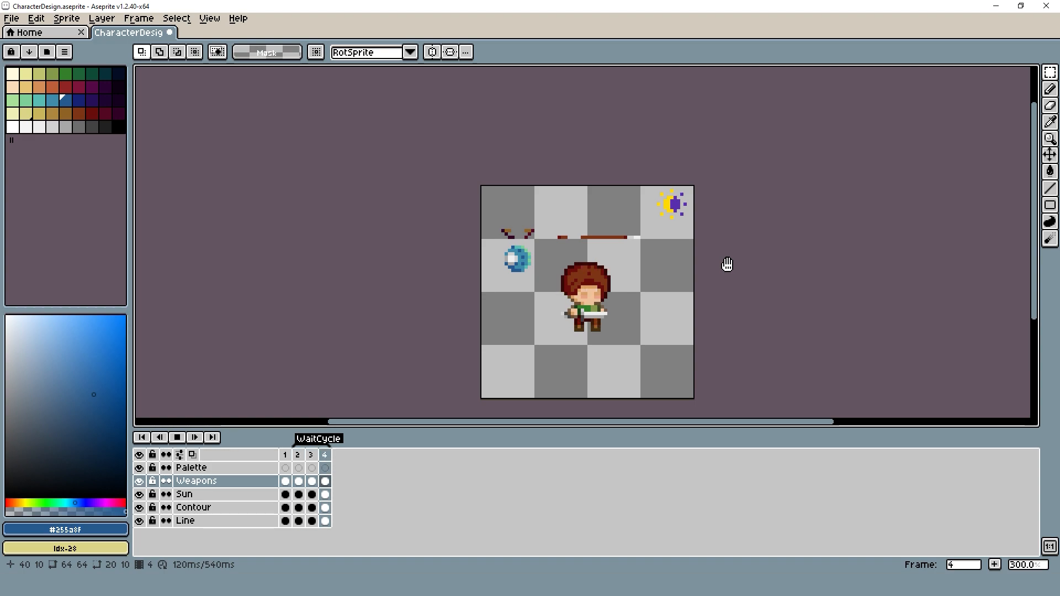
{"action": "scroll", "coordinate": [727, 264], "scroll_direction": "up", "scroll_amount": 1}
{"action": "left_click_drag", "start_coordinate": [727, 264], "coordinate": [640, 279]}
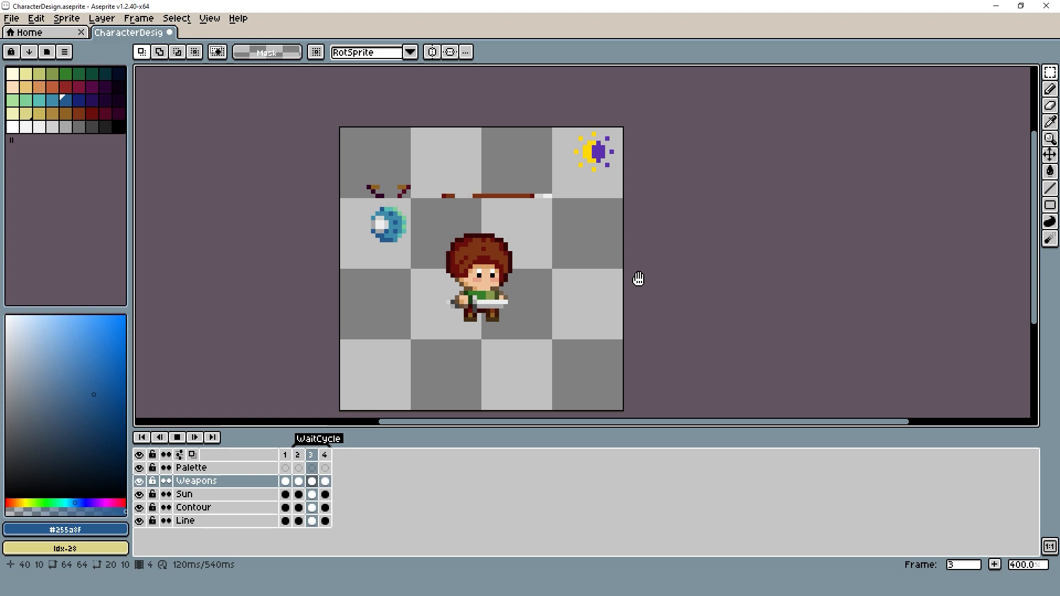
{"action": "key", "text": "Return"}
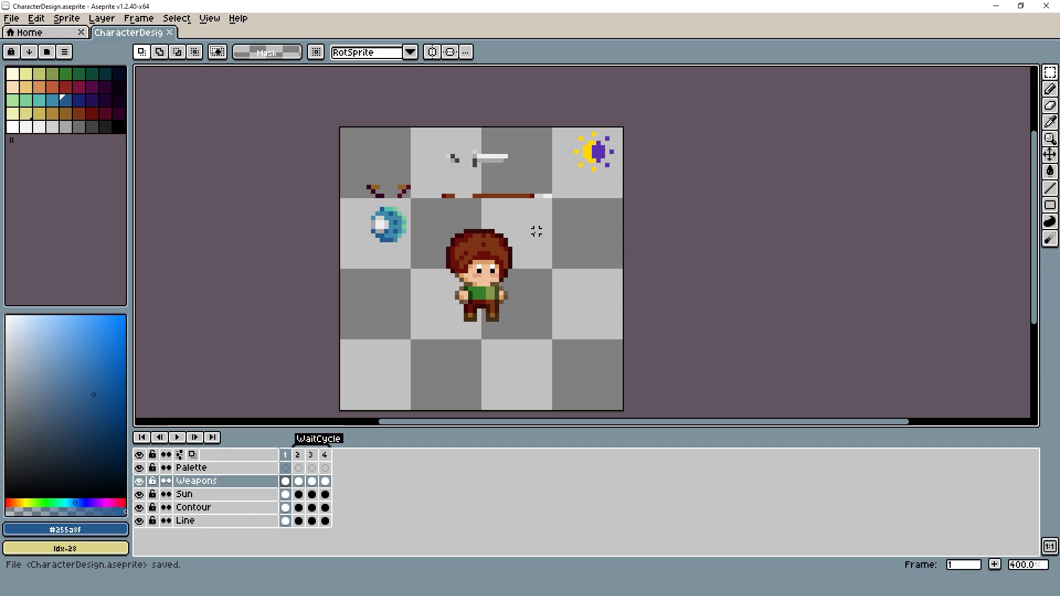
{"action": "left_click_drag", "start_coordinate": [536, 231], "coordinate": [609, 263]}
{"action": "key", "text": "Return"}
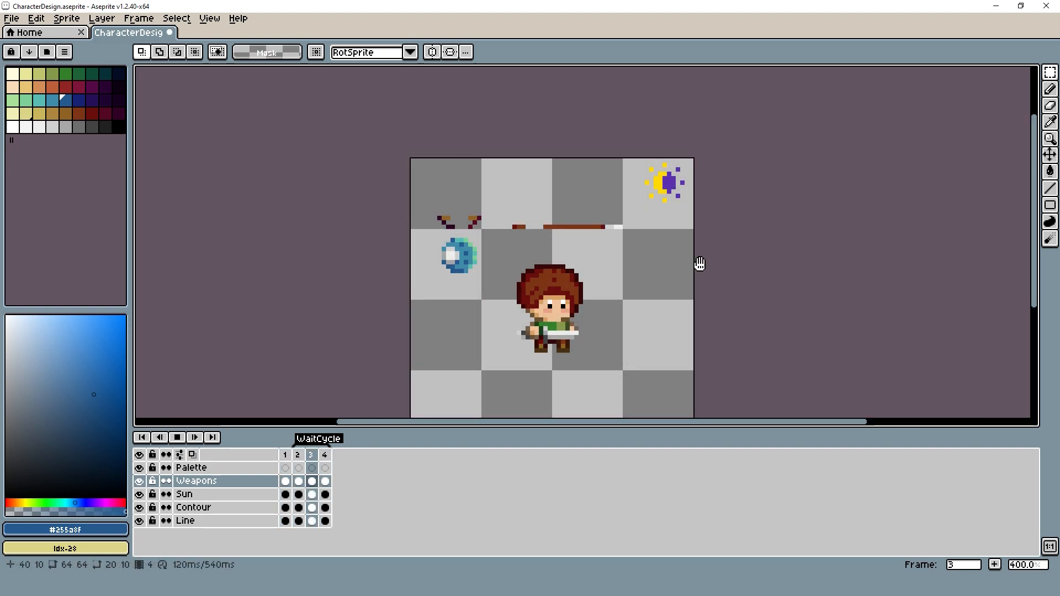
{"action": "scroll", "coordinate": [710, 268], "scroll_direction": "down", "scroll_amount": 1}
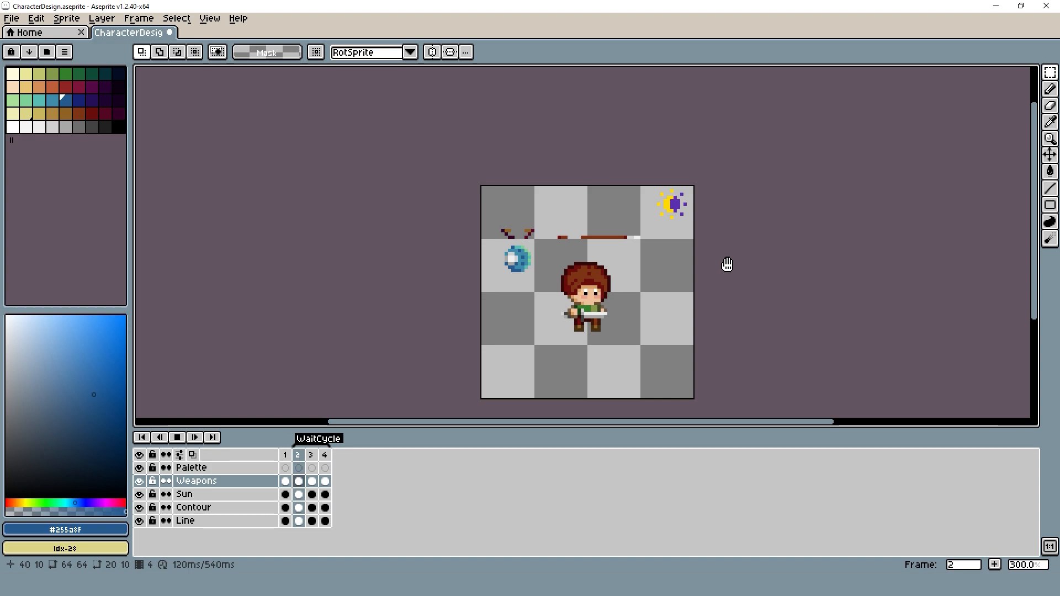
{"action": "scroll", "coordinate": [724, 263], "scroll_direction": "up", "scroll_amount": 1}
{"action": "left_click_drag", "start_coordinate": [714, 267], "coordinate": [637, 279]}
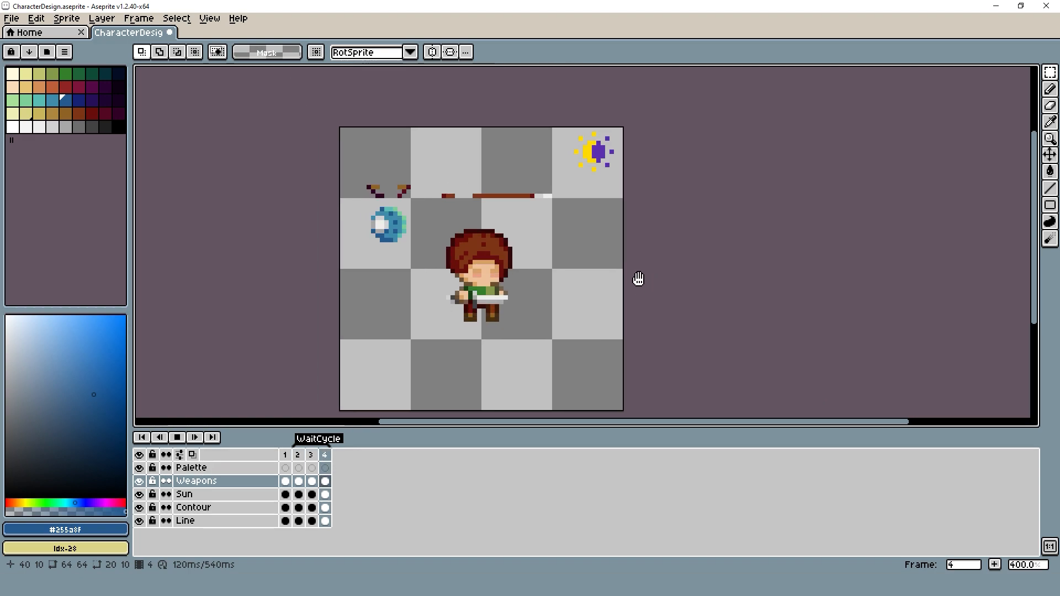